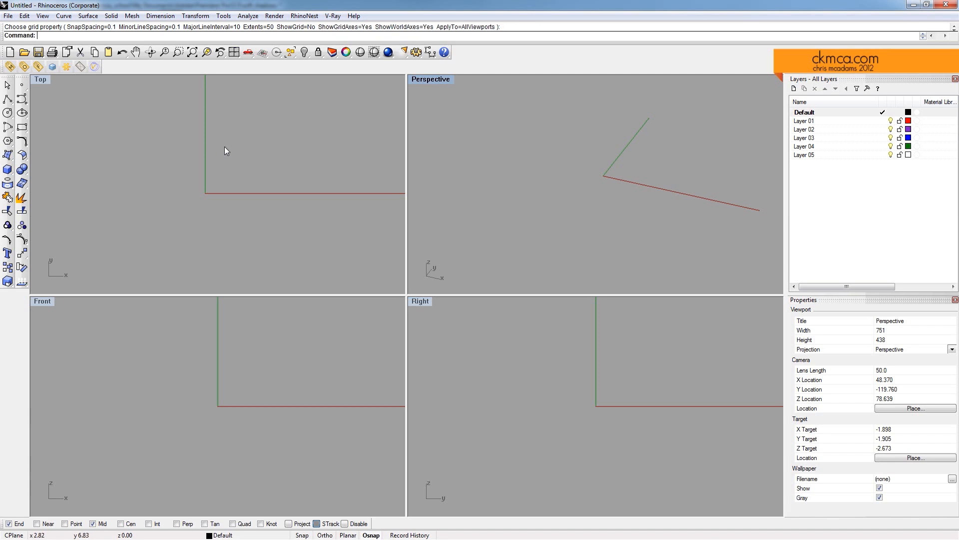
Step: Add a V-Ray infinite plane and model a solid box on it, beside the origin in the negative X, positive Y quadrant
{"action": "left_click", "coordinate": [81, 67]}
{"action": "right_click_drag", "start_coordinate": [606, 196], "coordinate": [612, 170]}
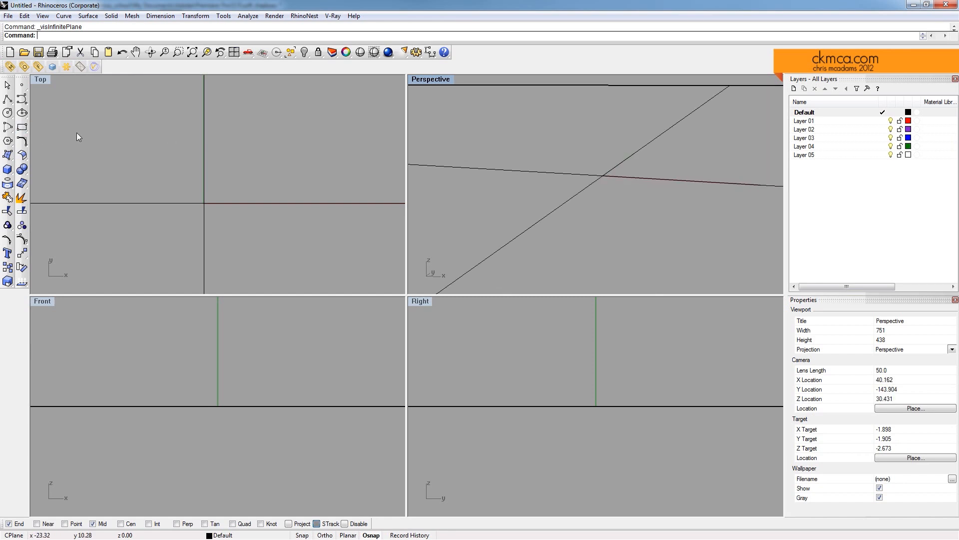
{"action": "type", "text": "box"}
{"action": "key", "text": "Return"}
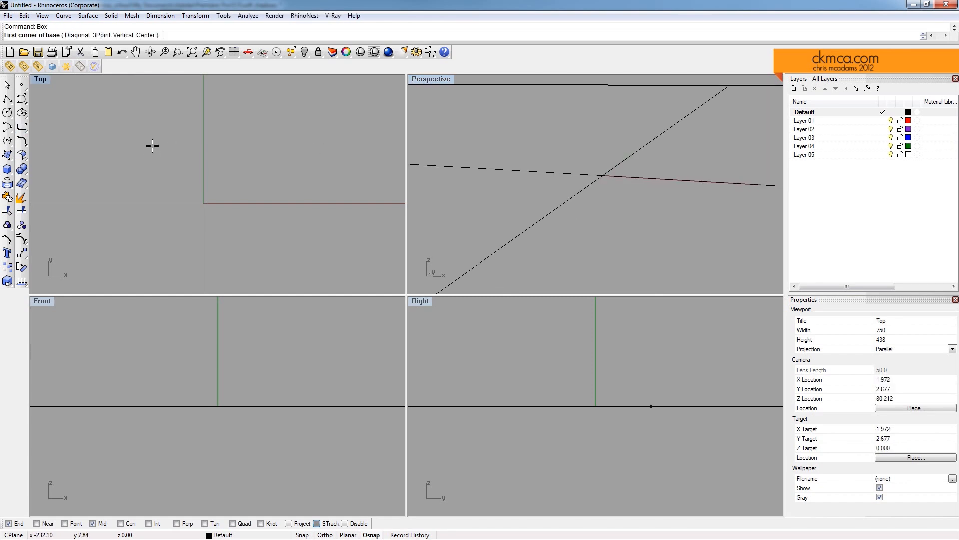
{"action": "left_click", "coordinate": [116, 110]}
{"action": "left_click", "coordinate": [179, 193]}
{"action": "left_click", "coordinate": [194, 157]}
Step: Copy the box twice, placing one copy beyond the Y axis and the other farther along X just below the X axis
{"action": "left_click_drag", "start_coordinate": [640, 129], "coordinate": [585, 170]}
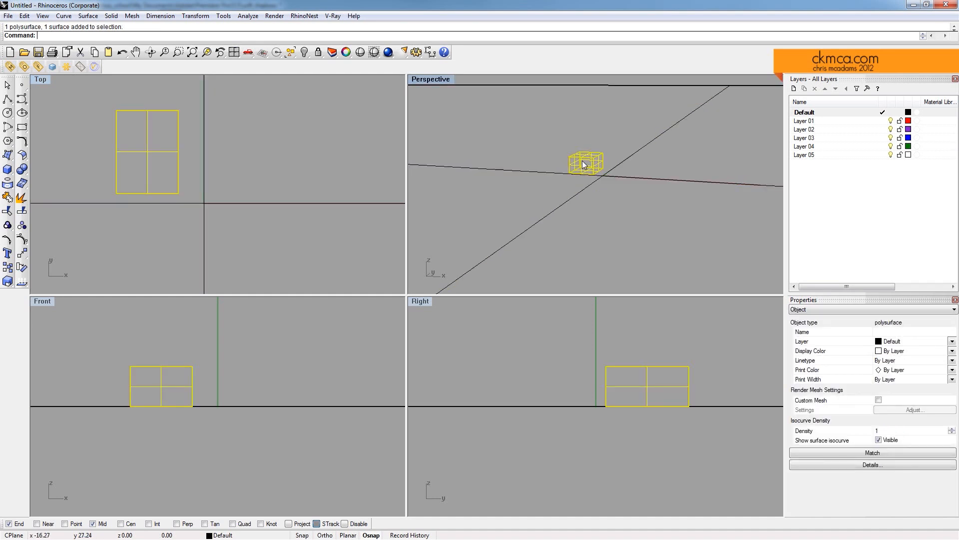
{"action": "type", "text": "Copy"}
{"action": "key", "text": "Return"}
{"action": "scroll", "coordinate": [197, 133], "scroll_direction": "down", "scroll_amount": 5}
{"action": "left_click", "coordinate": [230, 201]}
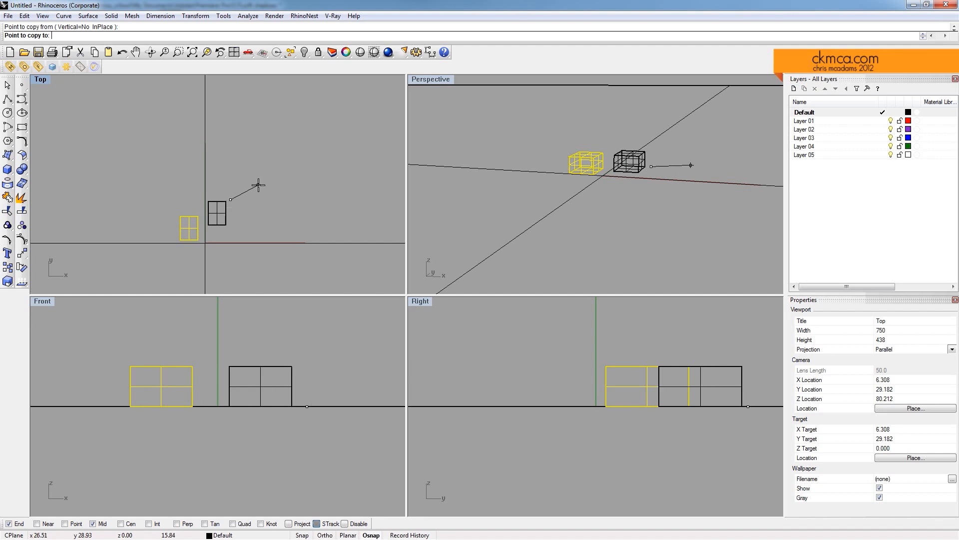
{"action": "left_click", "coordinate": [299, 170]}
{"action": "left_click", "coordinate": [355, 227]}
{"action": "key", "text": "Return"}
Step: Rotate the middle box copy about its centre so it sits at an angle to the other boxes
{"action": "left_click", "coordinate": [265, 206]}
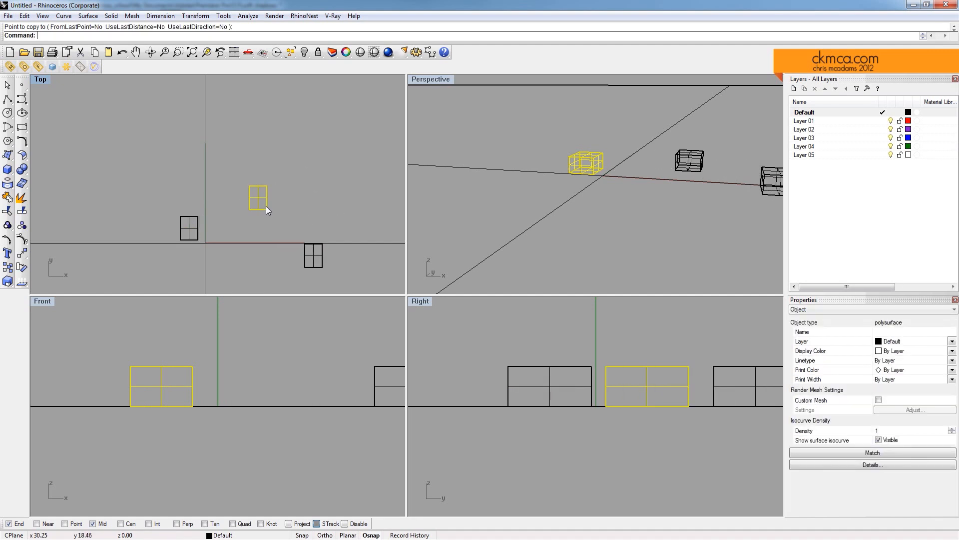
{"action": "type", "text": "Rot"}
{"action": "key", "text": "Return"}
{"action": "left_click", "coordinate": [258, 197]}
{"action": "left_click", "coordinate": [304, 178]}
{"action": "left_click", "coordinate": [318, 203]}
Step: Move the rotated box toward the foreground of the perspective view, in front of the X axis
{"action": "type", "text": "Move"}
{"action": "key", "text": "Return"}
{"action": "left_click", "coordinate": [709, 167]}
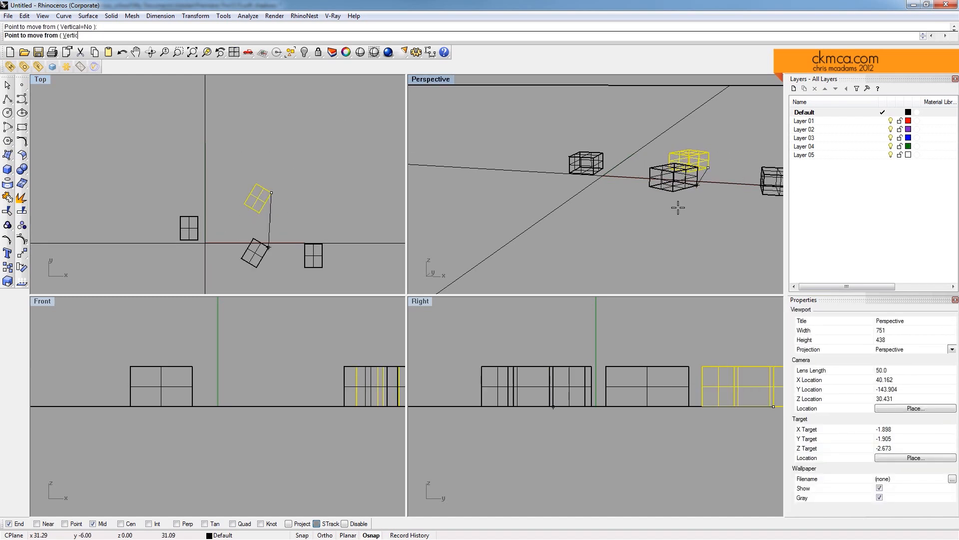
{"action": "left_click", "coordinate": [661, 211]}
Step: Set the perspective viewport's camera lens length to 32 mm in its viewport properties
{"action": "left_click", "coordinate": [441, 80]}
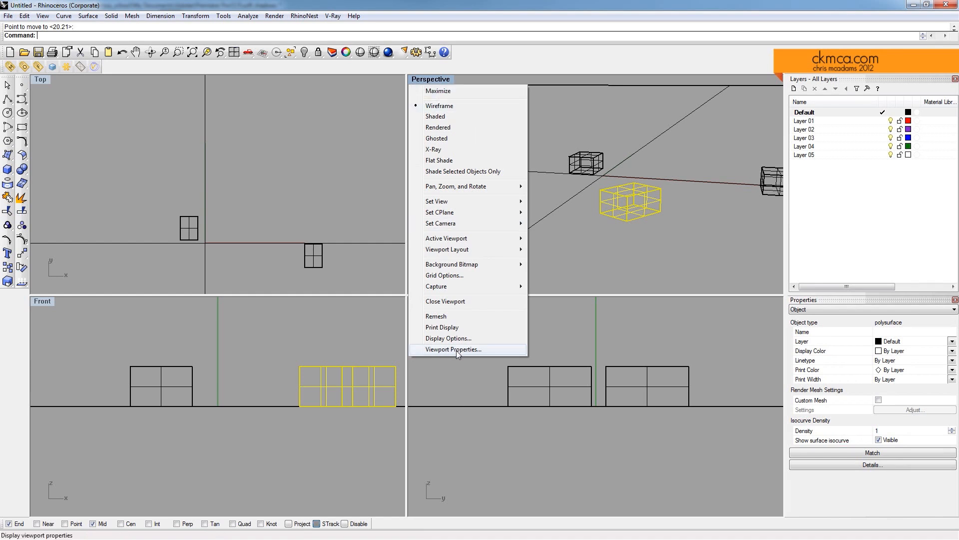
{"action": "left_click", "coordinate": [463, 349]}
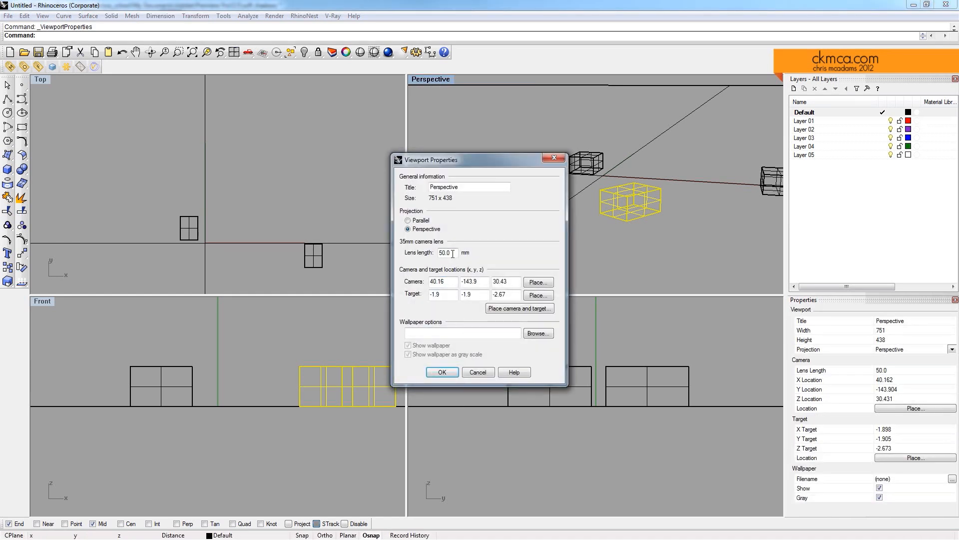
{"action": "type", "text": "32.0"}
{"action": "left_click", "coordinate": [442, 372]}
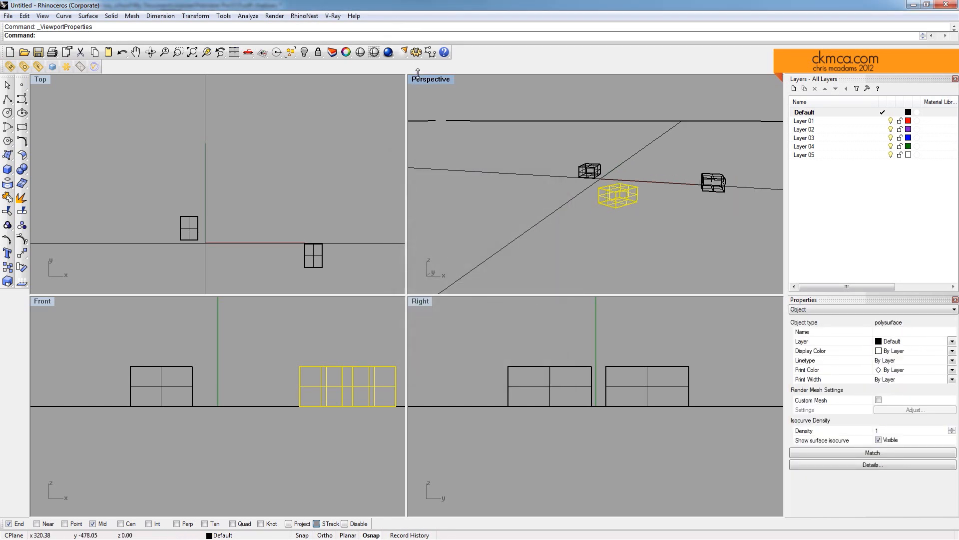
Step: Maximize the perspective viewport and switch it to rendered display
{"action": "double_click", "coordinate": [430, 79]}
{"action": "scroll", "coordinate": [522, 235], "scroll_direction": "up", "scroll_amount": 5}
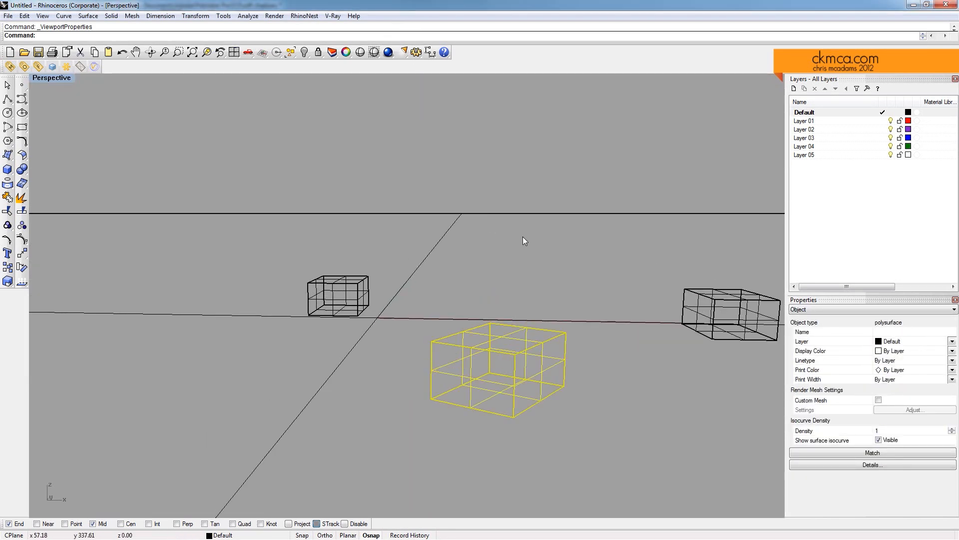
{"action": "scroll", "coordinate": [522, 242], "scroll_direction": "down", "scroll_amount": 5}
{"action": "middle_click", "coordinate": [492, 222]}
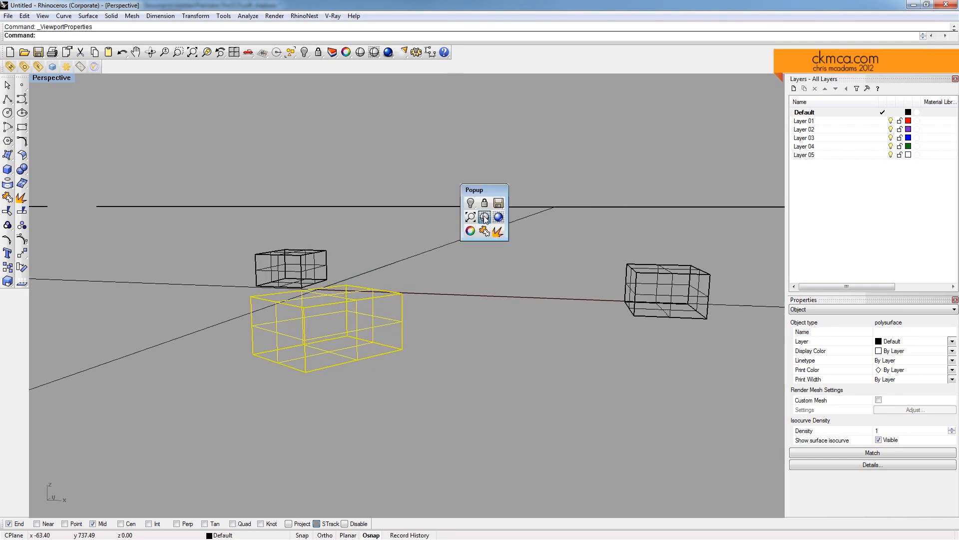
{"action": "left_click", "coordinate": [497, 218]}
{"action": "left_click", "coordinate": [490, 164]}
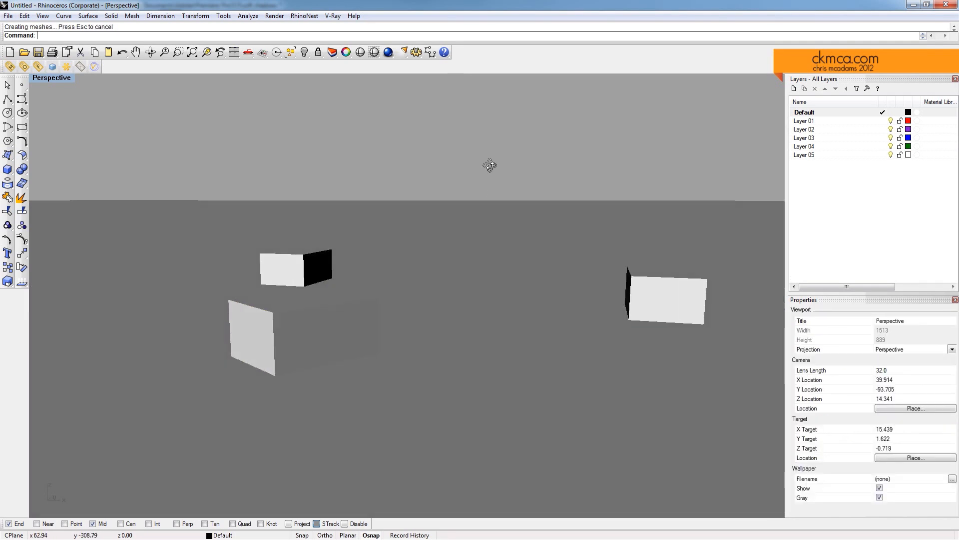
{"action": "left_click", "coordinate": [481, 165]}
{"action": "left_click", "coordinate": [172, 122]}
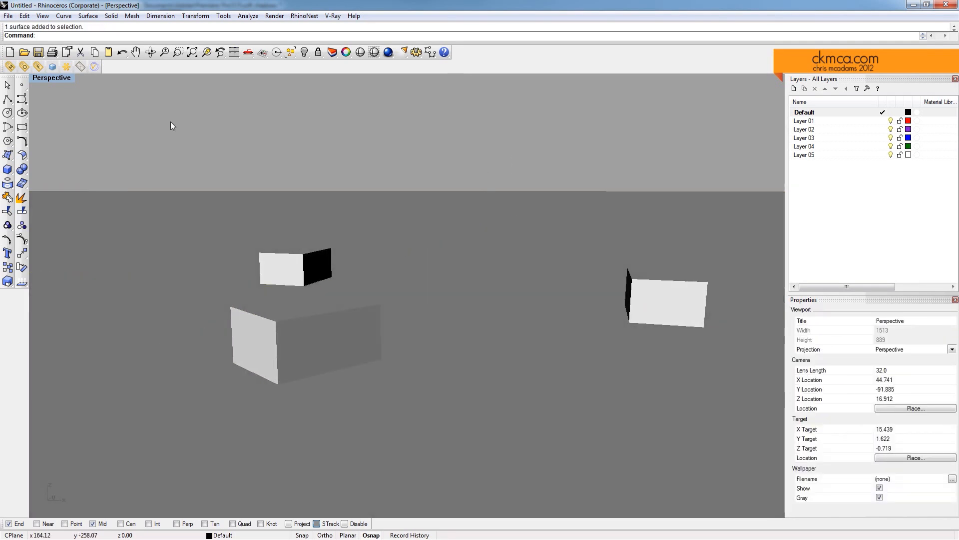
Step: Import the White Diffuse material from the ASGvis Diffuse library folder into the V-Ray Material Editor
{"action": "left_click", "coordinate": [24, 66]}
{"action": "right_click", "coordinate": [537, 218]}
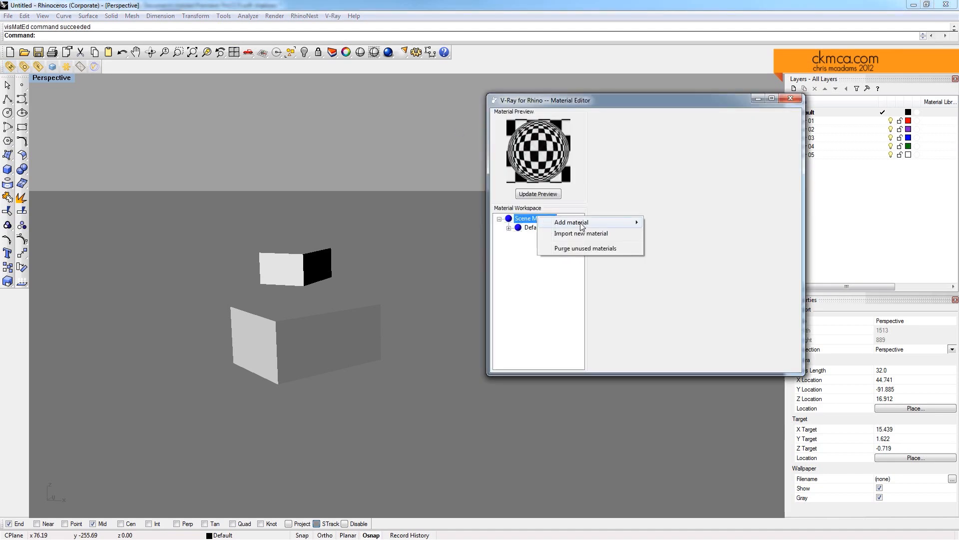
{"action": "left_click", "coordinate": [581, 233]}
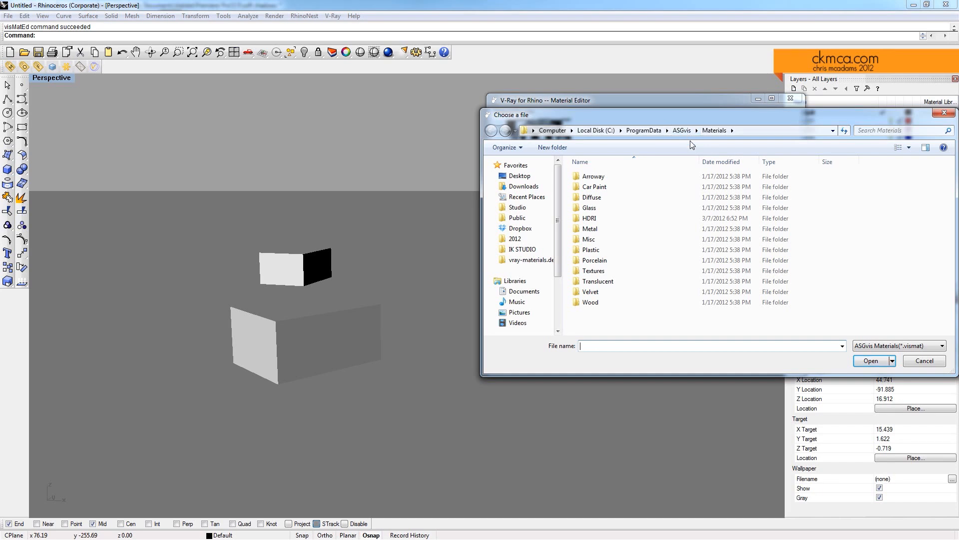
{"action": "left_click", "coordinate": [684, 129]}
{"action": "double_click", "coordinate": [597, 208]}
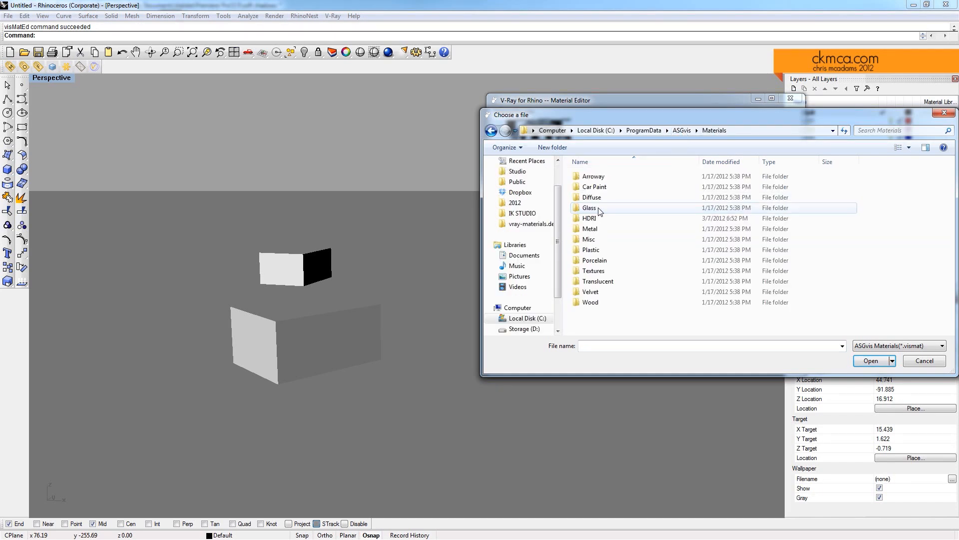
{"action": "double_click", "coordinate": [594, 198]}
{"action": "double_click", "coordinate": [610, 229]}
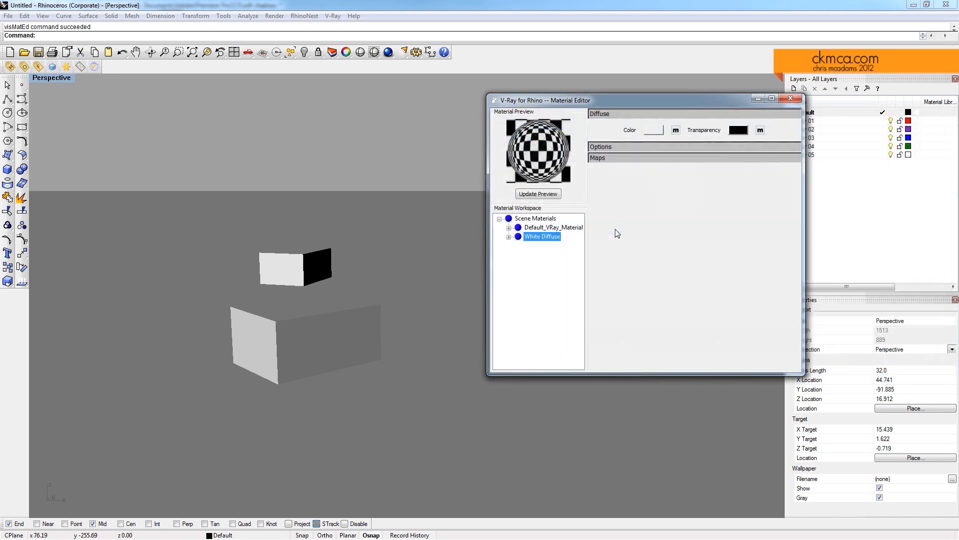
Step: Import the Red Diffuse material from the same Diffuse library folder into the scene materials
{"action": "right_click", "coordinate": [535, 219]}
{"action": "left_click", "coordinate": [587, 236]}
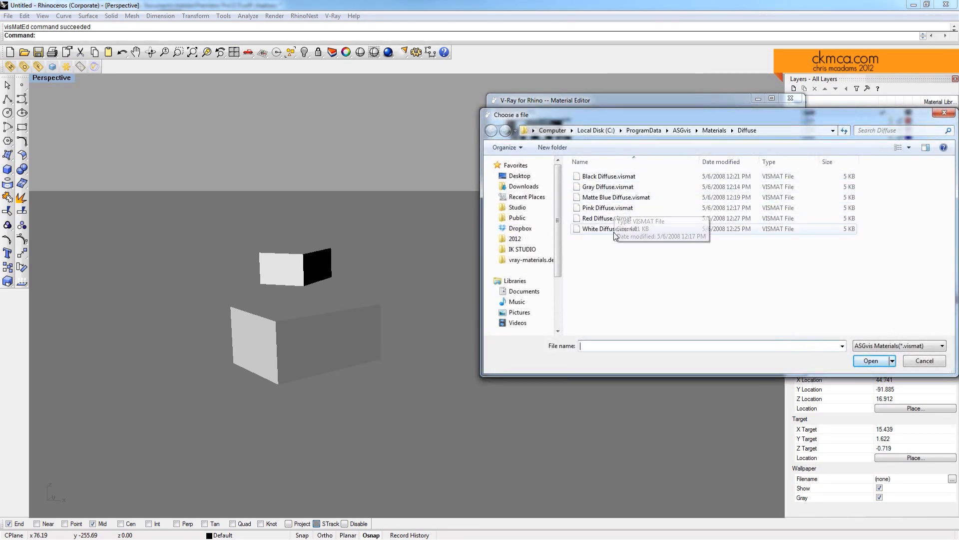
{"action": "double_click", "coordinate": [616, 218]}
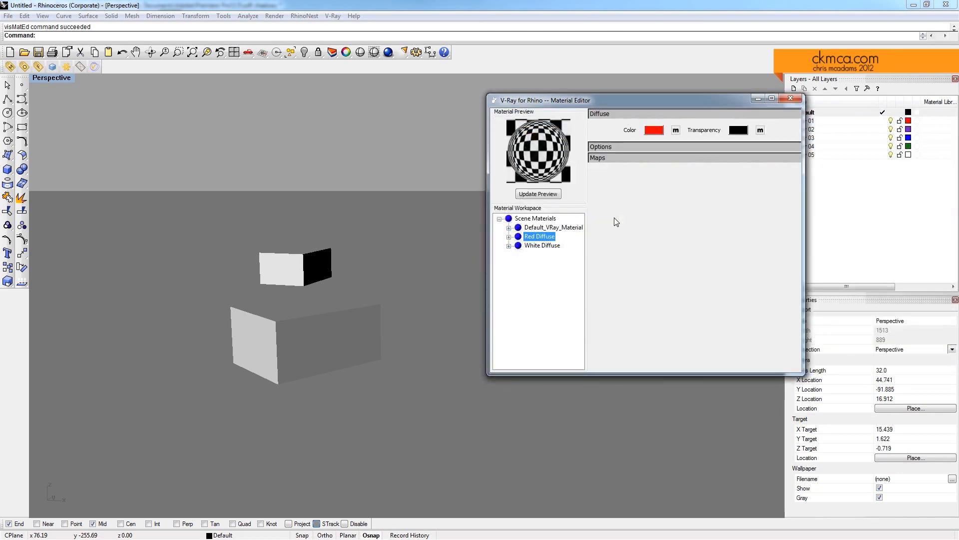
Step: Apply the Red Diffuse material to all three boxes
{"action": "left_click", "coordinate": [295, 265]}
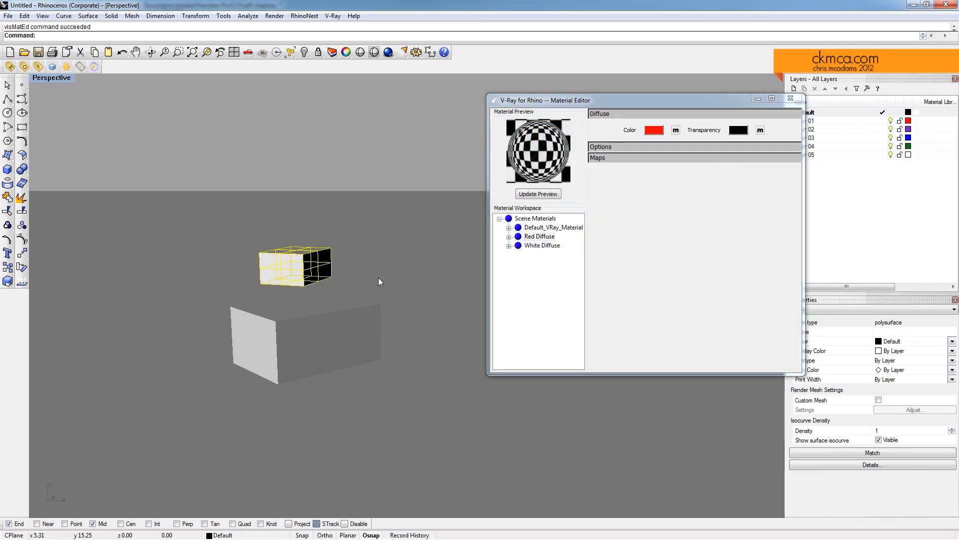
{"action": "left_click", "coordinate": [358, 320], "text": "shift"}
{"action": "right_click", "coordinate": [540, 239]}
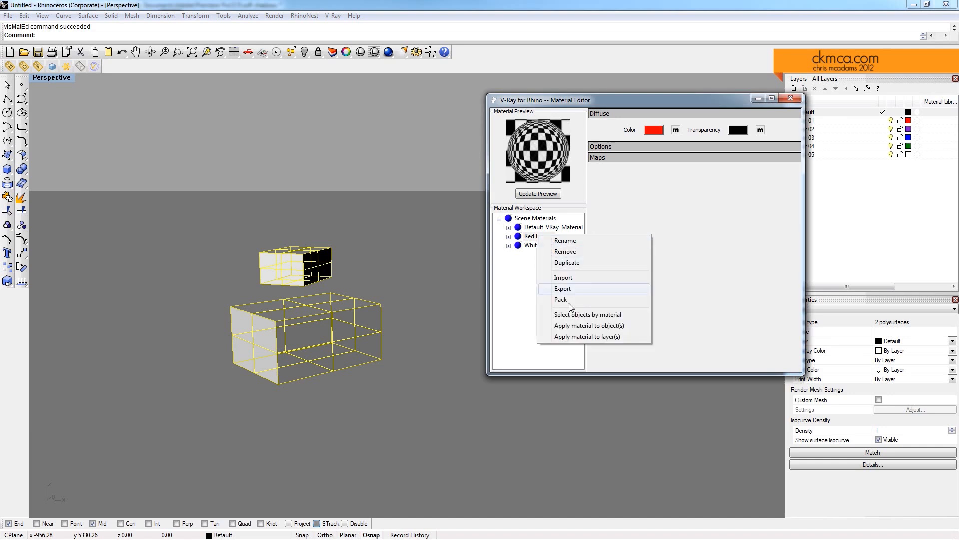
{"action": "left_click", "coordinate": [575, 325]}
{"action": "left_click_drag", "start_coordinate": [594, 104], "coordinate": [315, 115]}
{"action": "left_click", "coordinate": [660, 295]}
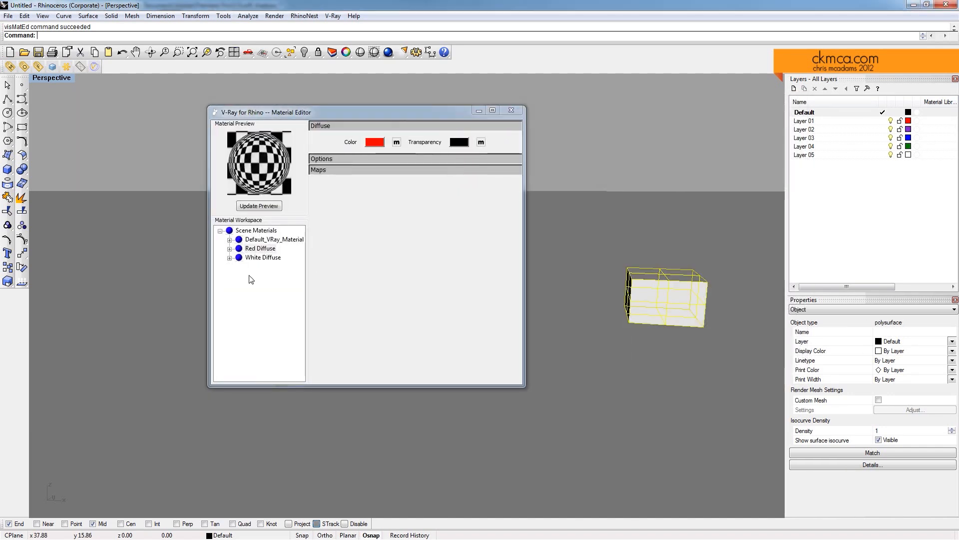
{"action": "right_click", "coordinate": [253, 249]}
{"action": "left_click", "coordinate": [297, 335]}
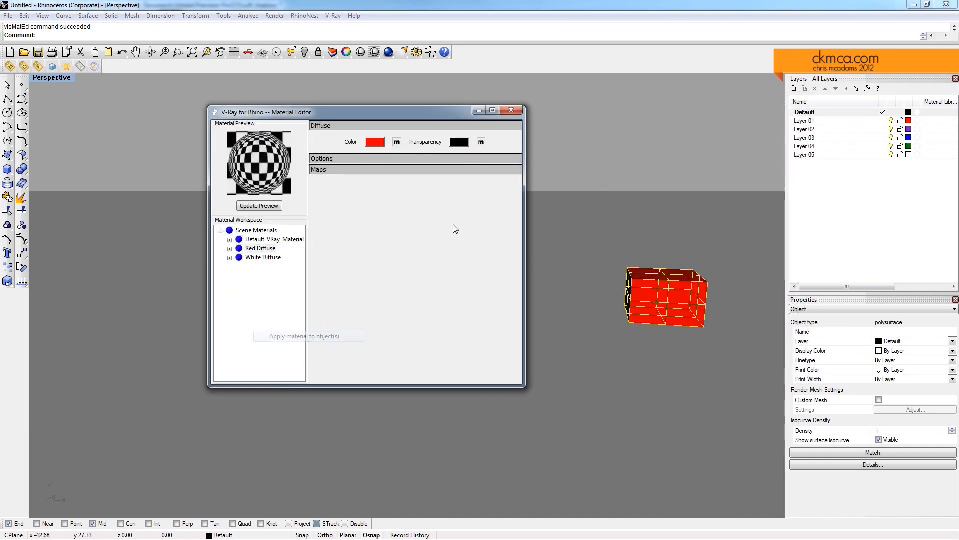
Step: Apply the White Diffuse material to the infinite plane and close the Material Editor
{"action": "right_click", "coordinate": [273, 259]}
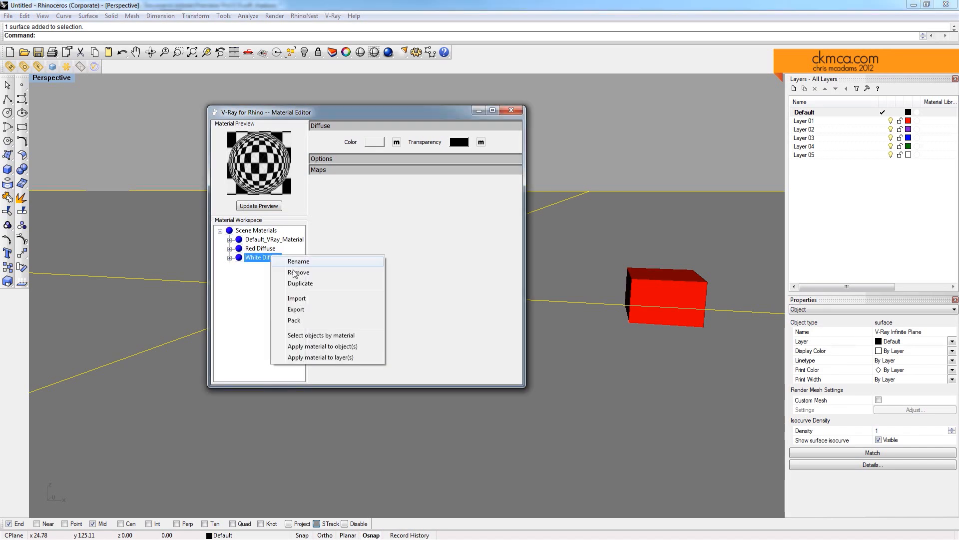
{"action": "left_click", "coordinate": [299, 347]}
{"action": "left_click", "coordinate": [516, 113]}
{"action": "key", "text": "Escape"}
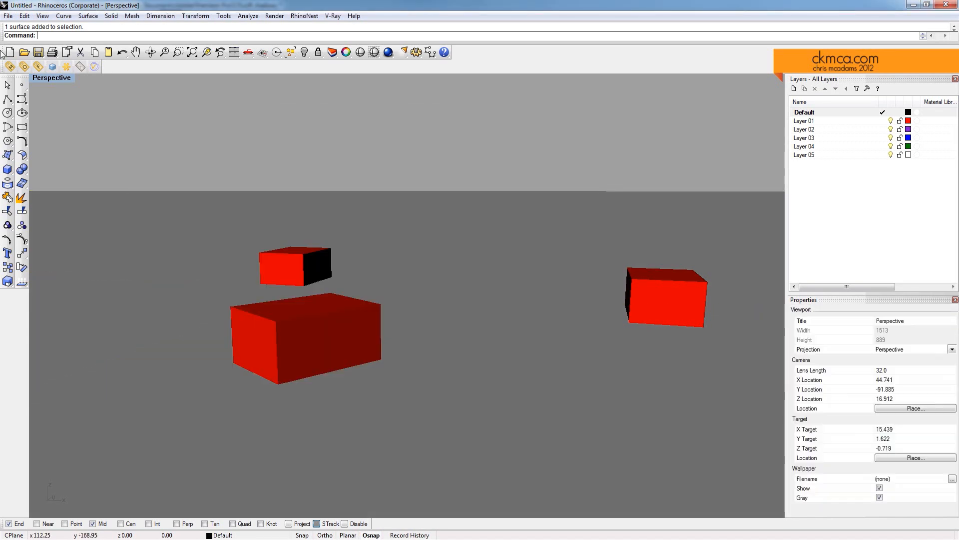
Step: Create a V-Ray sunlight and place it on the ground among the boxes
{"action": "left_click", "coordinate": [64, 71]}
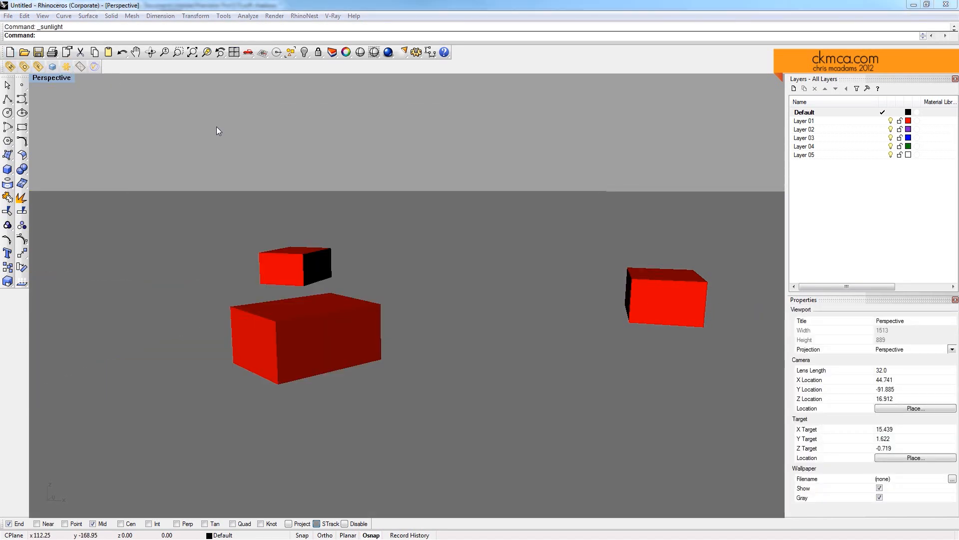
{"action": "left_click", "coordinate": [412, 271]}
{"action": "left_click_drag", "start_coordinate": [498, 259], "coordinate": [492, 246]}
{"action": "left_click", "coordinate": [488, 397]}
Step: Switch the perspective view to shaded display and select the sunlight object between the boxes
{"action": "middle_click", "coordinate": [498, 334]}
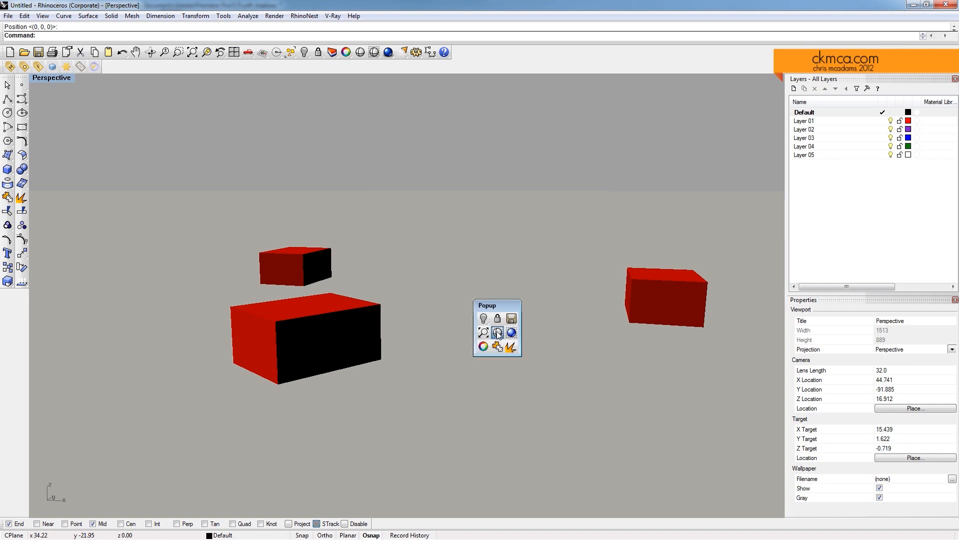
{"action": "left_click", "coordinate": [498, 332]}
{"action": "mouse_move", "coordinate": [488, 332]}
{"action": "right_mouse_down"}
{"action": "mouse_move", "coordinate": [417, 346]}
{"action": "mouse_move", "coordinate": [416, 334]}
{"action": "mouse_move", "coordinate": [347, 324]}
{"action": "right_mouse_up"}
{"action": "left_click", "coordinate": [416, 344]}
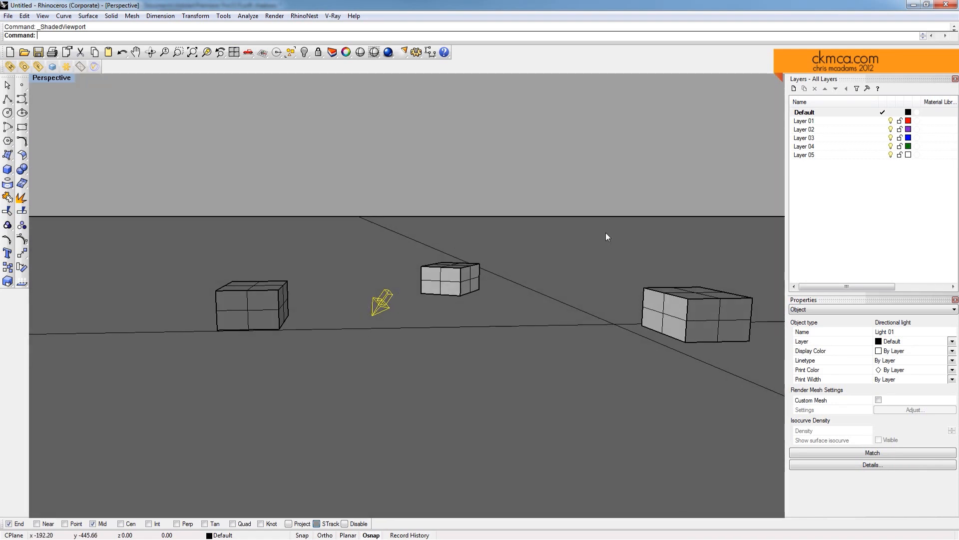
{"action": "right_click_drag", "start_coordinate": [466, 412], "coordinate": [514, 325]}
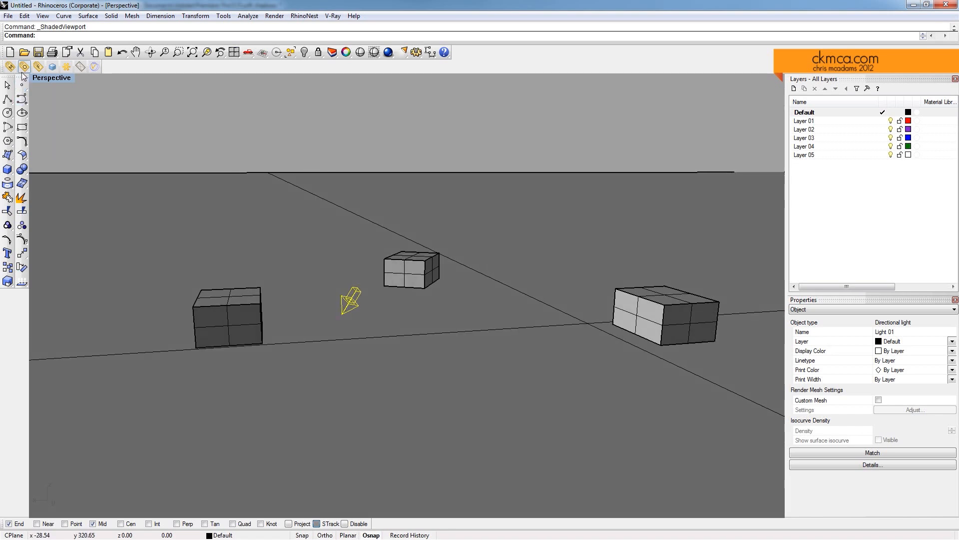
Step: Load the gi_irmap_medium.visopt preset into the V-Ray render options
{"action": "left_click", "coordinate": [24, 69]}
{"action": "left_click", "coordinate": [510, 59]}
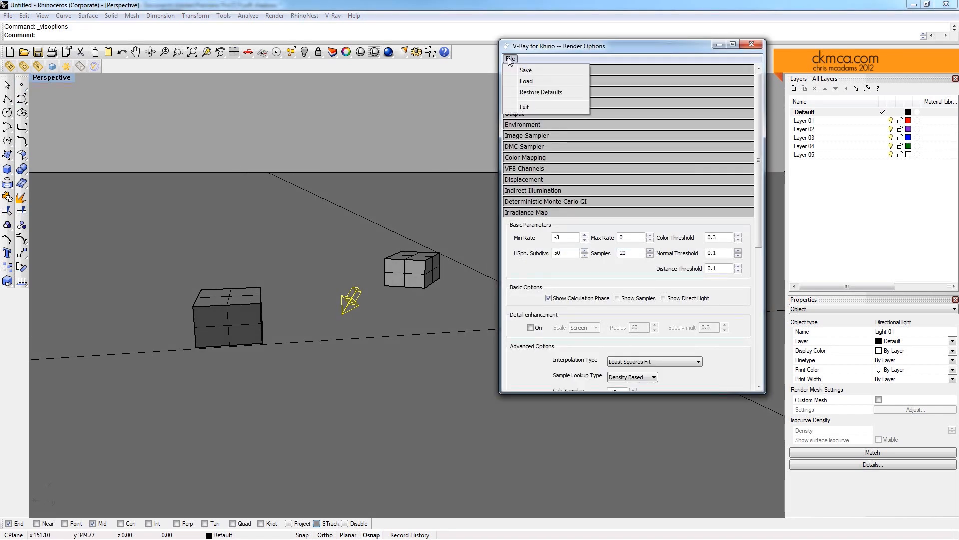
{"action": "left_click", "coordinate": [529, 82]}
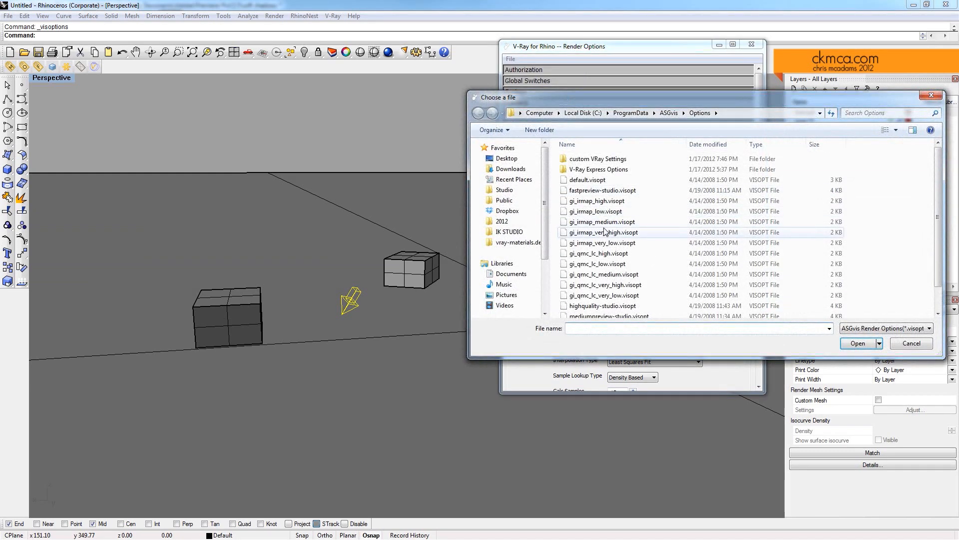
{"action": "left_click", "coordinate": [582, 223]}
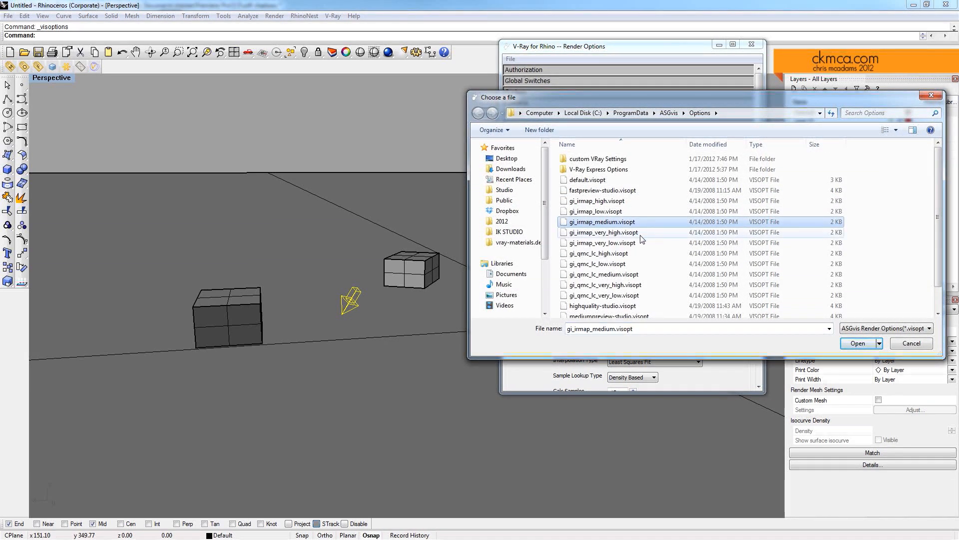
{"action": "left_click", "coordinate": [858, 343]}
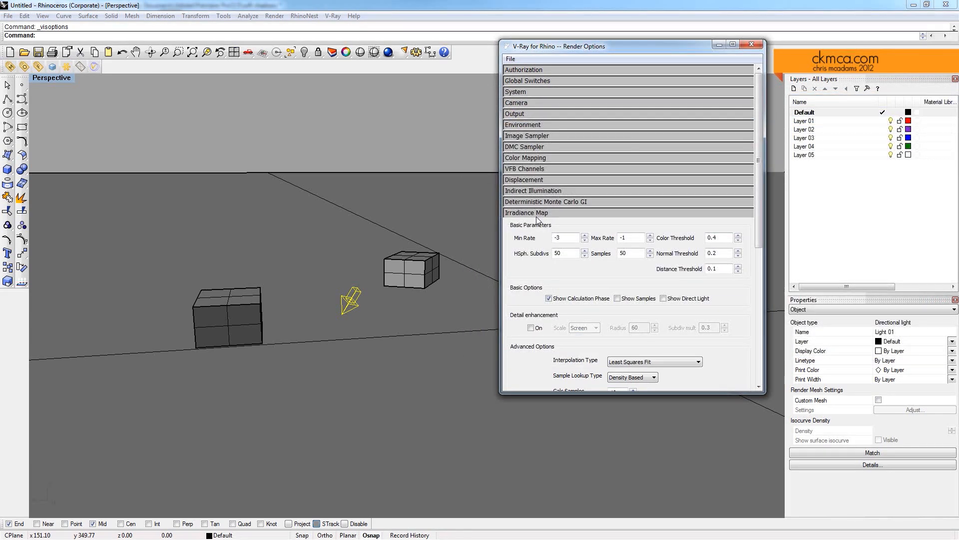
Step: Enable the V-Ray physical camera and set its shutter speed to 450
{"action": "left_click", "coordinate": [520, 104]}
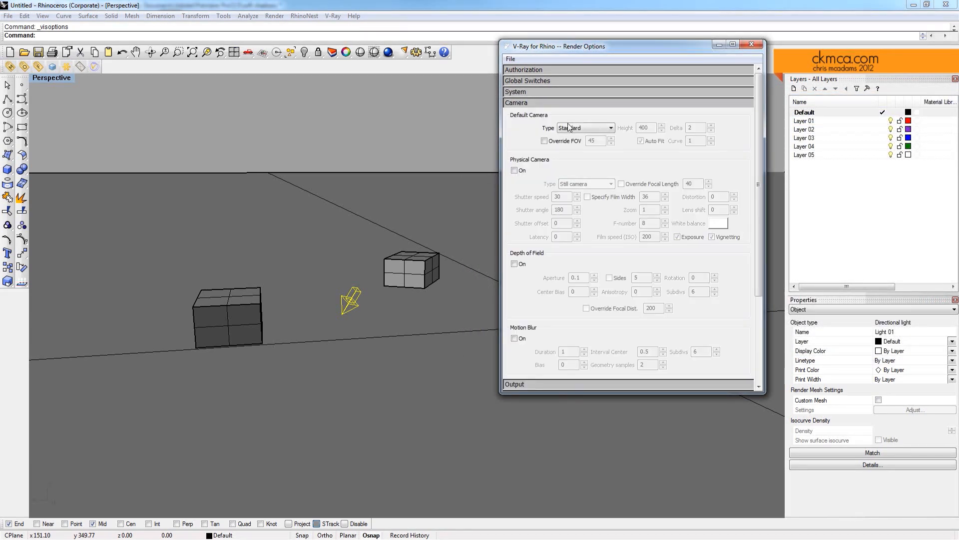
{"action": "left_click", "coordinate": [522, 170]}
{"action": "type", "text": "45"}
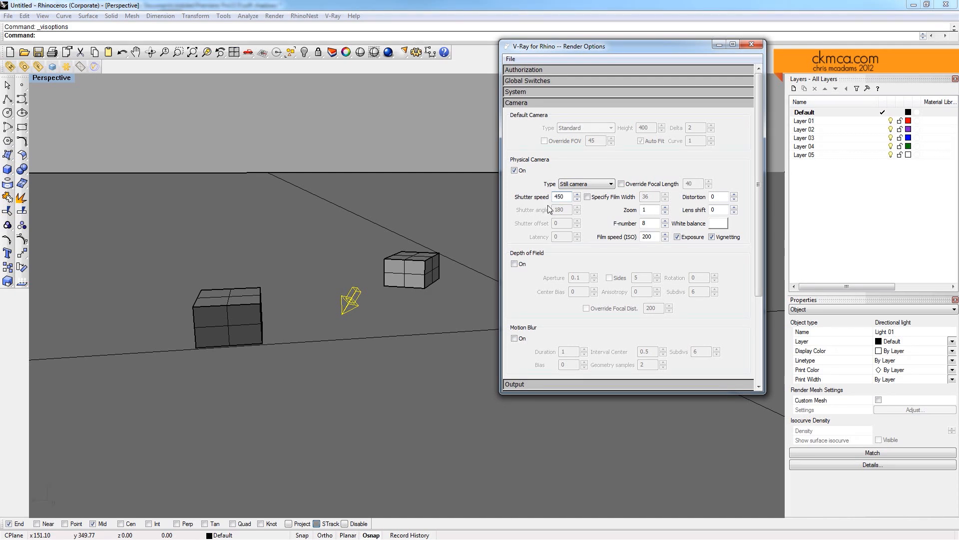
Step: Override the render output size, matching and locking the viewport's aspect ratio with the 640x480 preset
{"action": "left_click", "coordinate": [525, 105]}
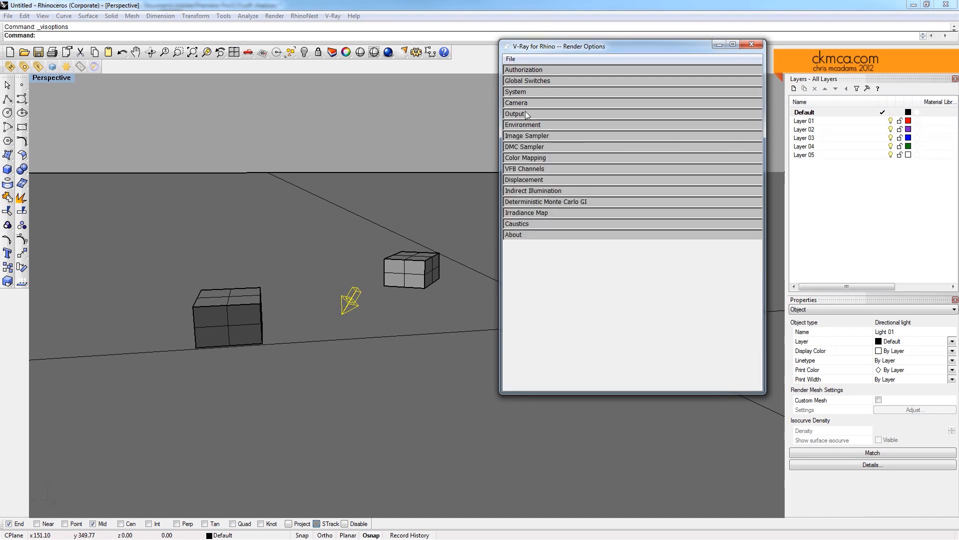
{"action": "left_click", "coordinate": [514, 114]}
{"action": "left_click", "coordinate": [514, 137]}
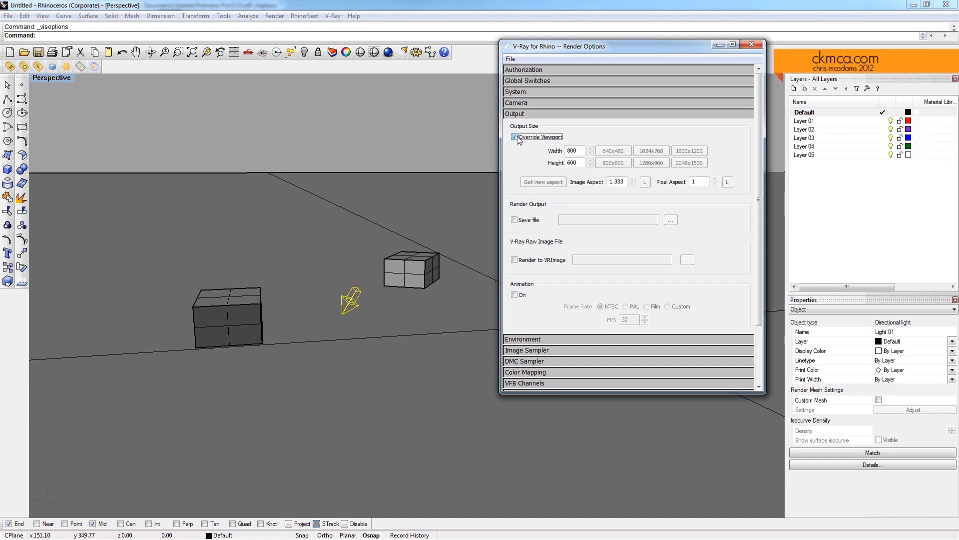
{"action": "left_click", "coordinate": [541, 183]}
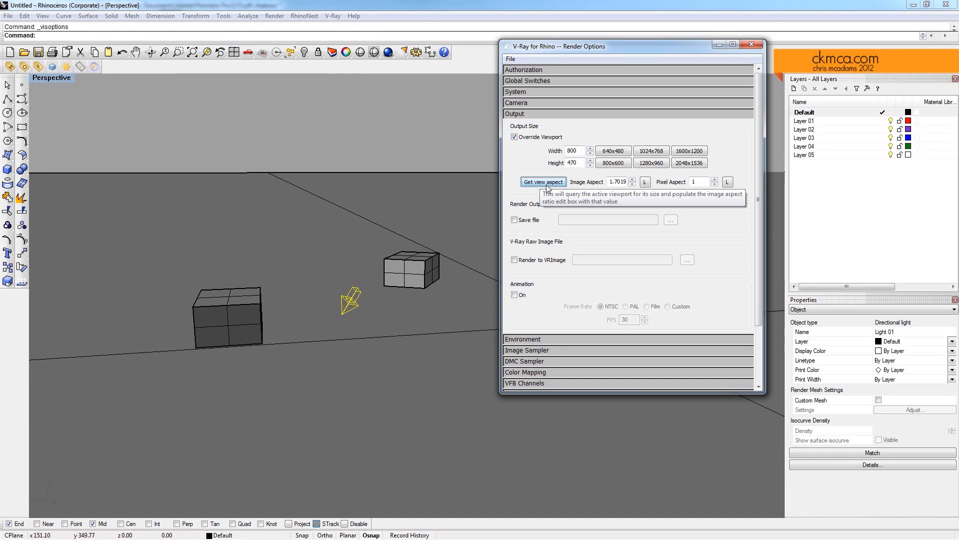
{"action": "left_click", "coordinate": [645, 183]}
{"action": "left_click", "coordinate": [613, 151]}
Step: Render the perspective view with V-Ray, then close the rendered image and the render options
{"action": "left_click", "coordinate": [350, 225]}
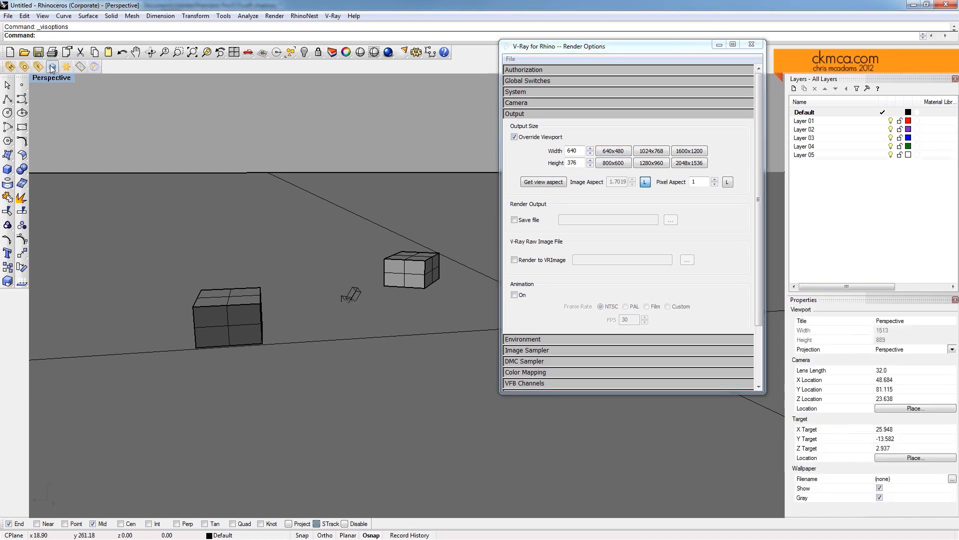
{"action": "left_click", "coordinate": [52, 68]}
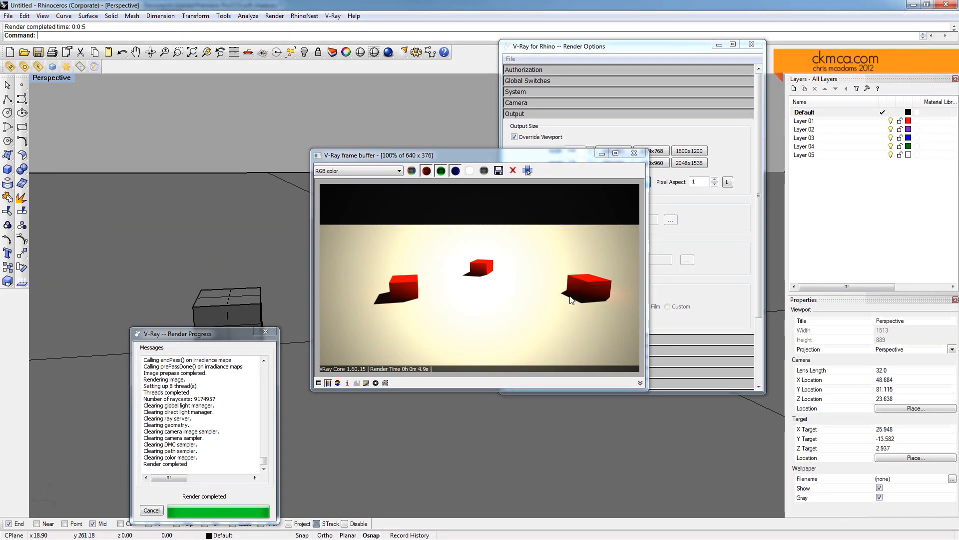
{"action": "left_click", "coordinate": [633, 153]}
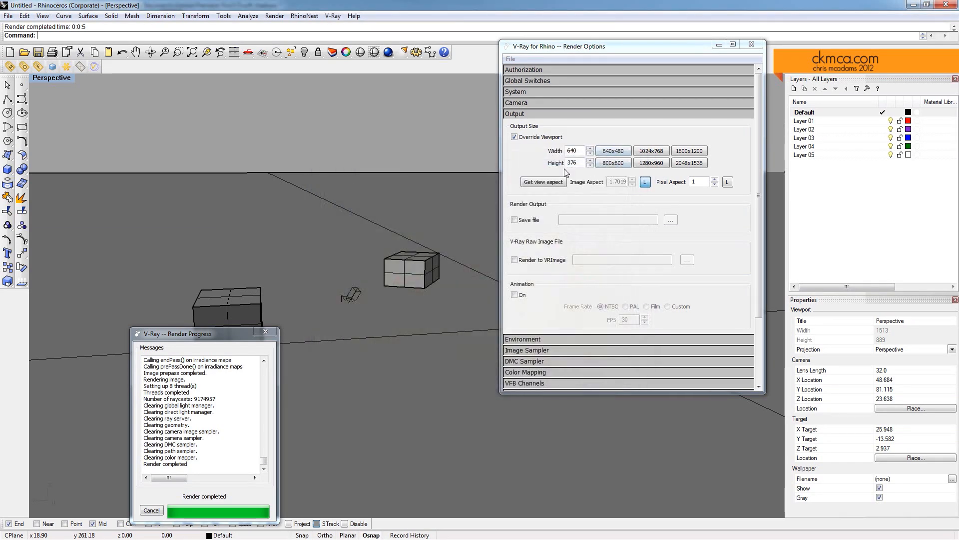
{"action": "left_click", "coordinate": [751, 44]}
Step: Select the sunlight between the boxes and set its size multiplier to 10 in the light properties
{"action": "right_click_drag", "start_coordinate": [383, 156], "coordinate": [402, 172]}
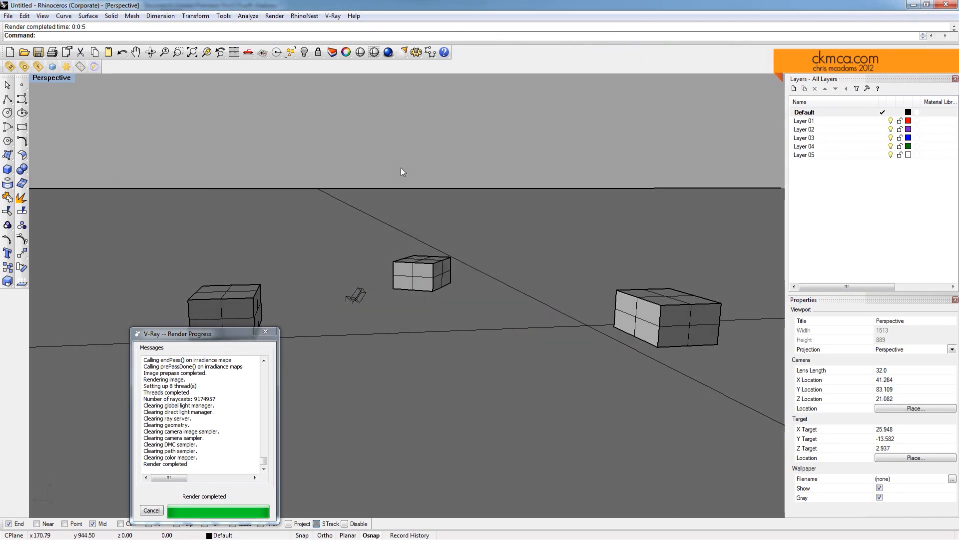
{"action": "left_click", "coordinate": [266, 331]}
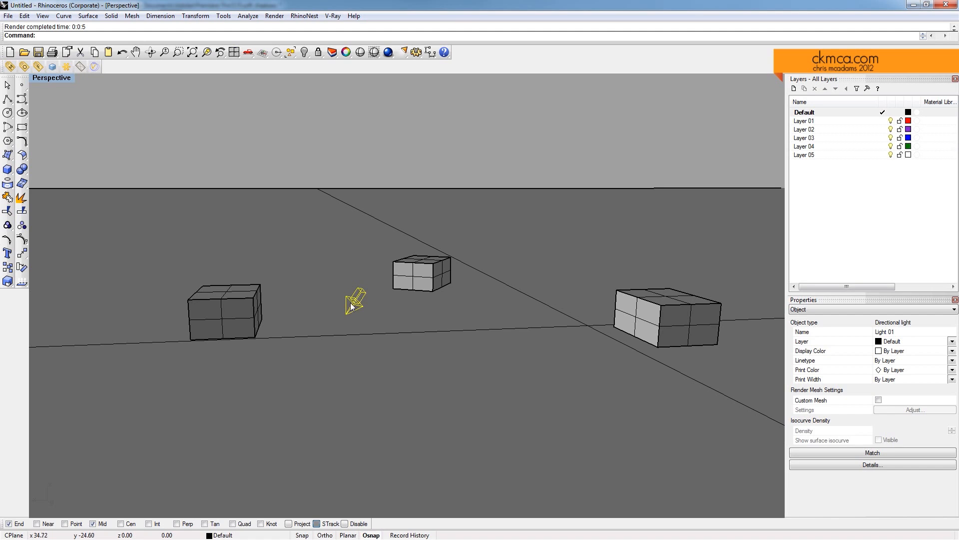
{"action": "left_click", "coordinate": [824, 308]}
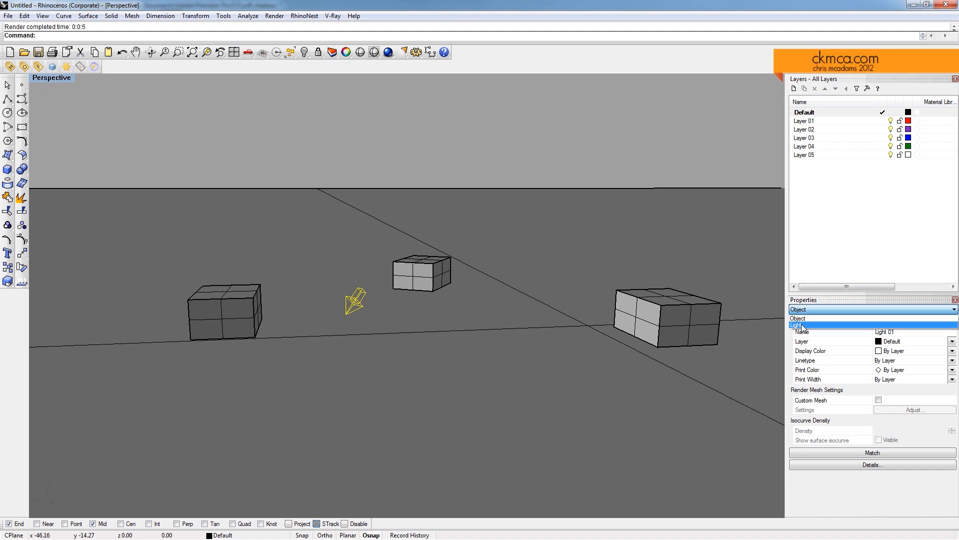
{"action": "left_click", "coordinate": [796, 325]}
{"action": "left_click", "coordinate": [837, 346]}
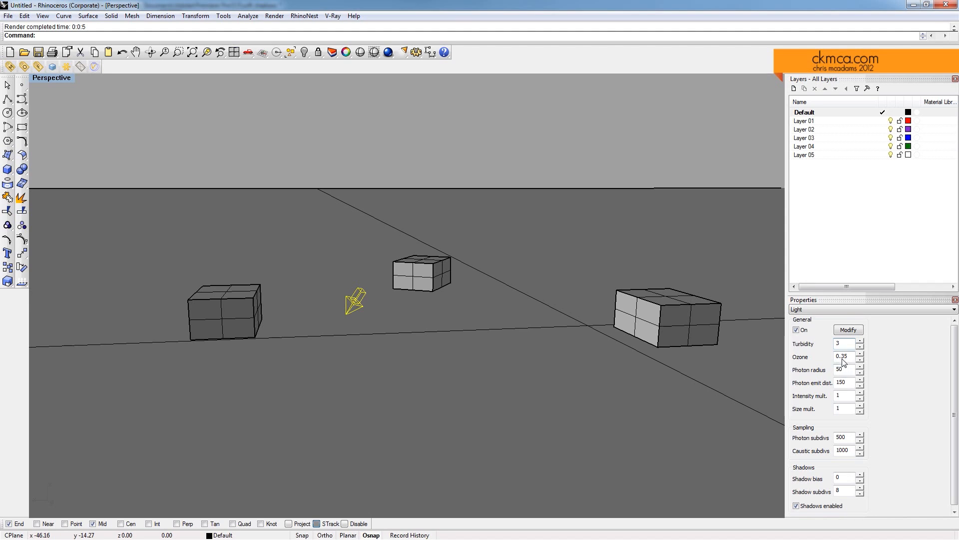
{"action": "left_click_drag", "start_coordinate": [851, 361], "coordinate": [838, 359]}
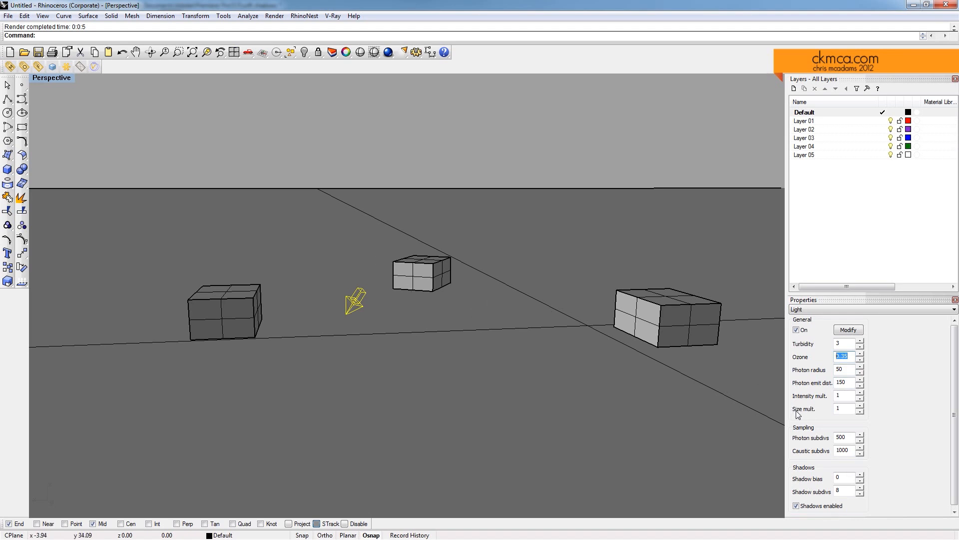
{"action": "left_click", "coordinate": [840, 409]}
Step: Render the perspective view again to check the box shadows, then close the rendered image
{"action": "left_click", "coordinate": [463, 296]}
{"action": "left_click", "coordinate": [53, 67]}
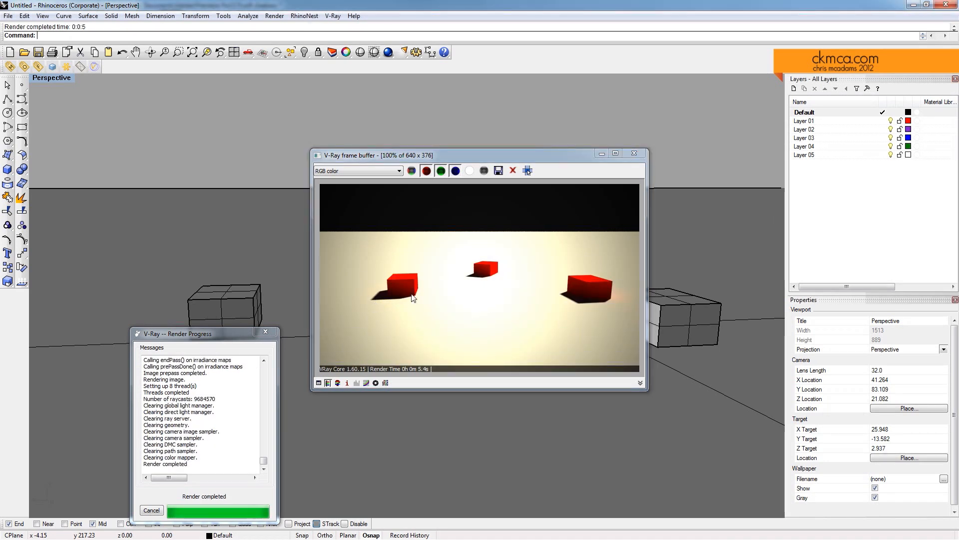
{"action": "left_click", "coordinate": [634, 153]}
Step: Set the sunlight's size multiplier to 80 and render the scene to check the softer shadows
{"action": "left_click", "coordinate": [361, 300]}
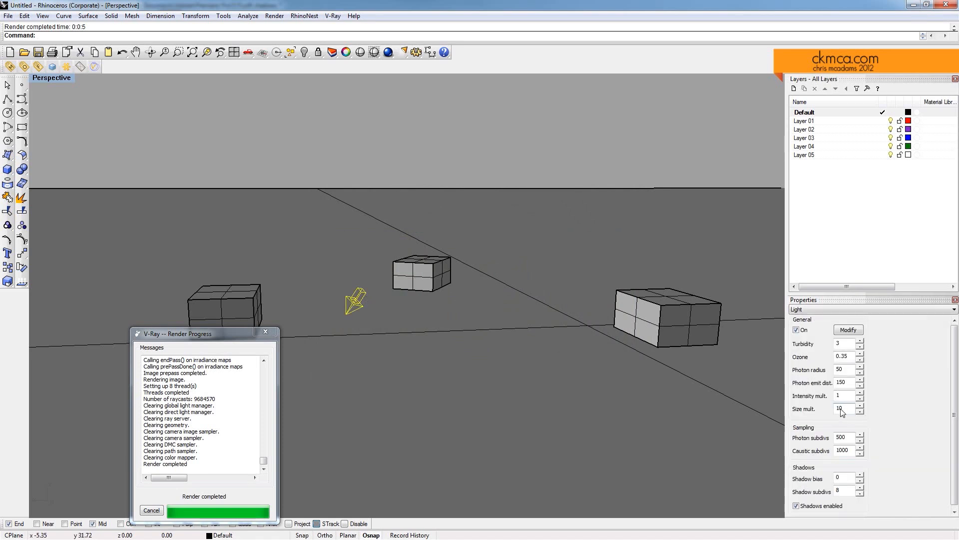
{"action": "left_click", "coordinate": [481, 360]}
{"action": "left_click", "coordinate": [53, 66]}
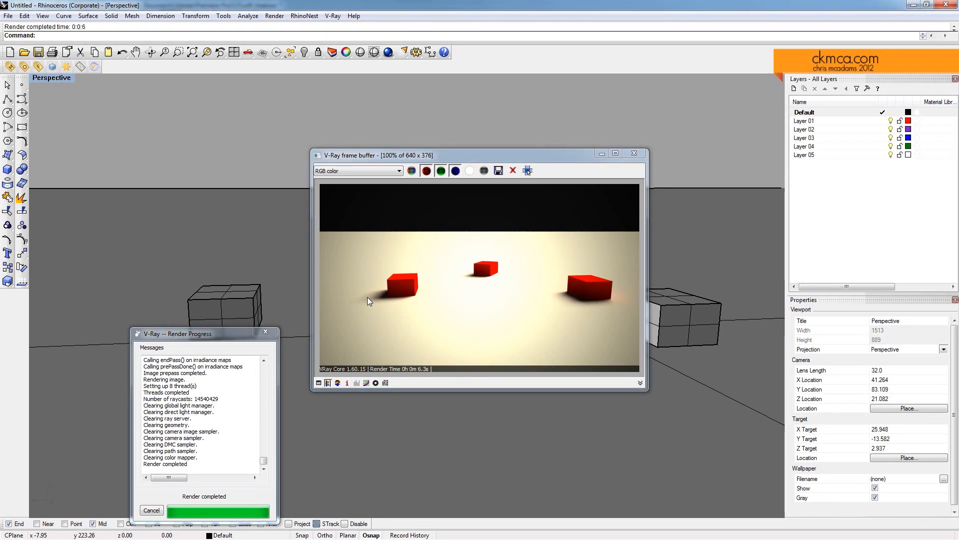
{"action": "left_click", "coordinate": [634, 153]}
Step: Move the rear box vertically upward so that it floats above the ground plane
{"action": "left_click", "coordinate": [400, 283]}
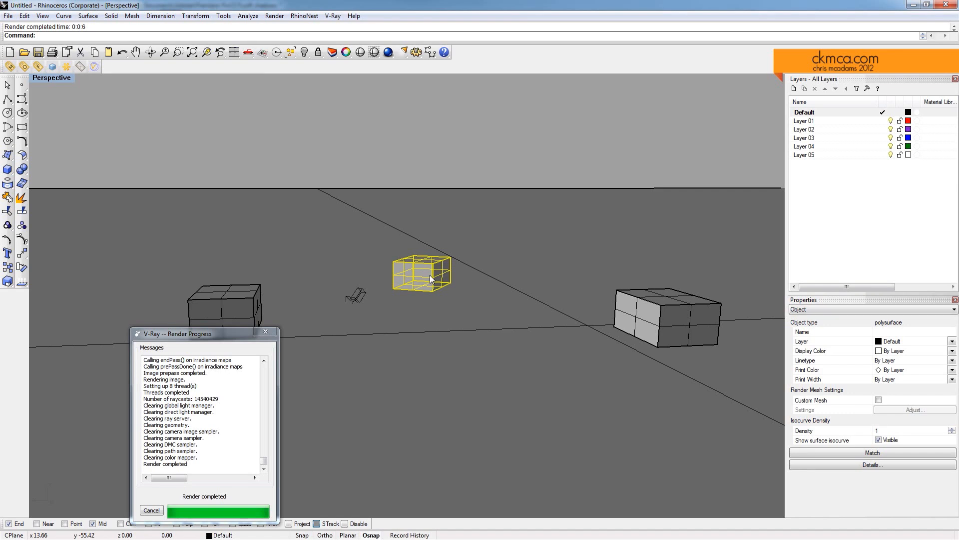
{"action": "key", "text": "Return"}
{"action": "left_click", "coordinate": [432, 277]}
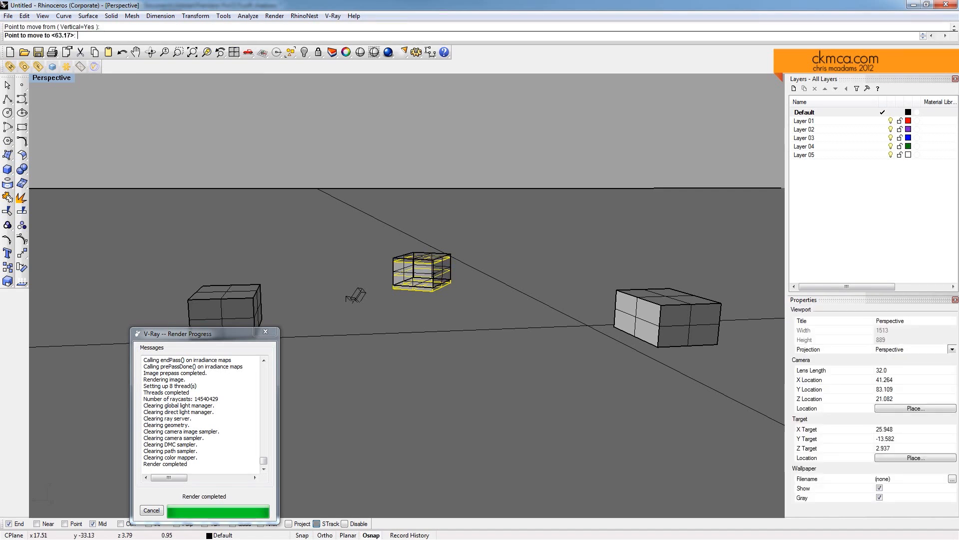
{"action": "left_click", "coordinate": [433, 245]}
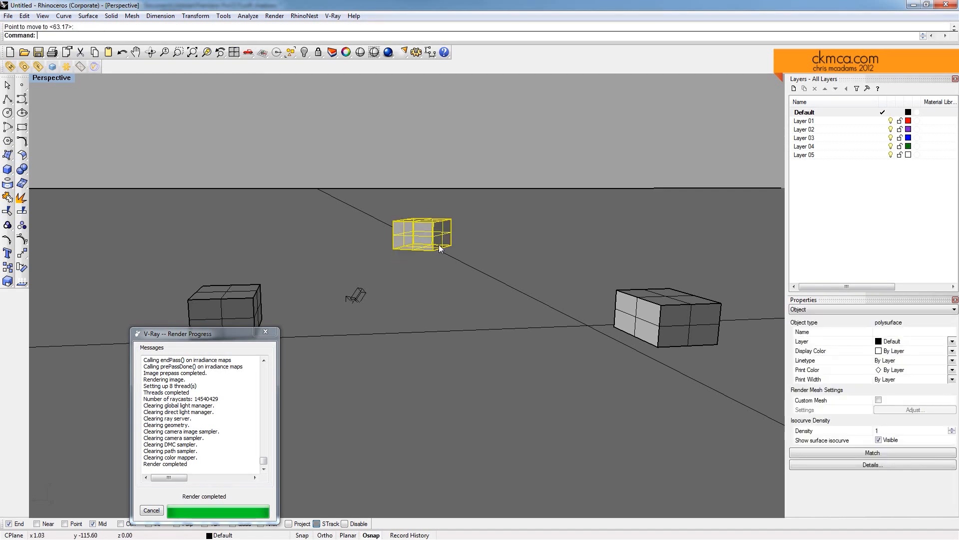
Step: Set the sunlight's shadow subdivisions to 64 and render the scene with the raised box
{"action": "left_click", "coordinate": [350, 292]}
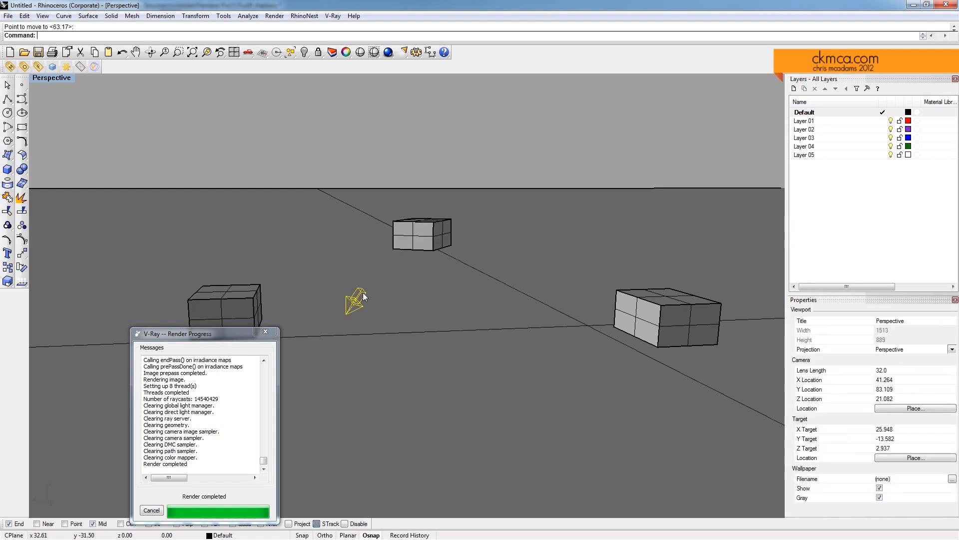
{"action": "left_click", "coordinate": [860, 309]}
{"action": "left_click", "coordinate": [859, 325]}
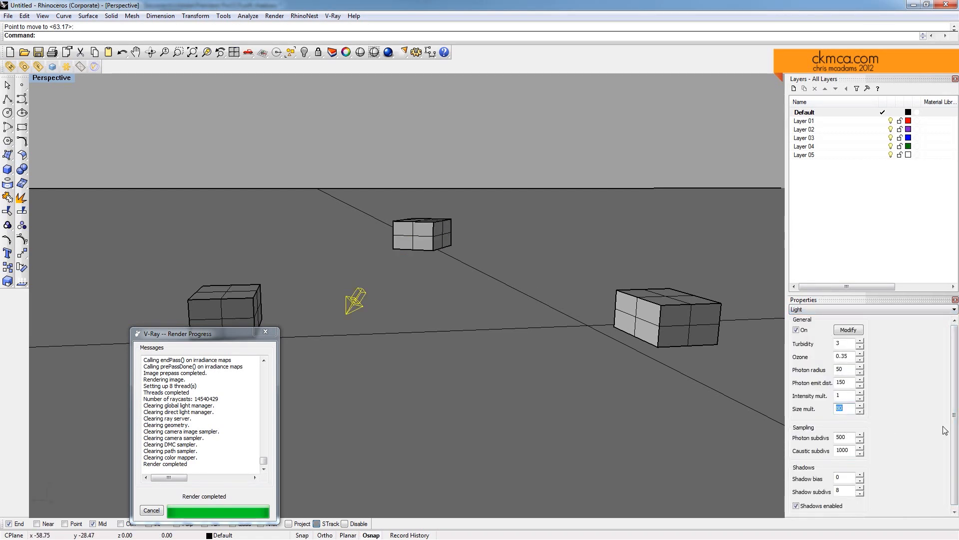
{"action": "scroll", "coordinate": [951, 429], "scroll_direction": "down", "scroll_amount": 1}
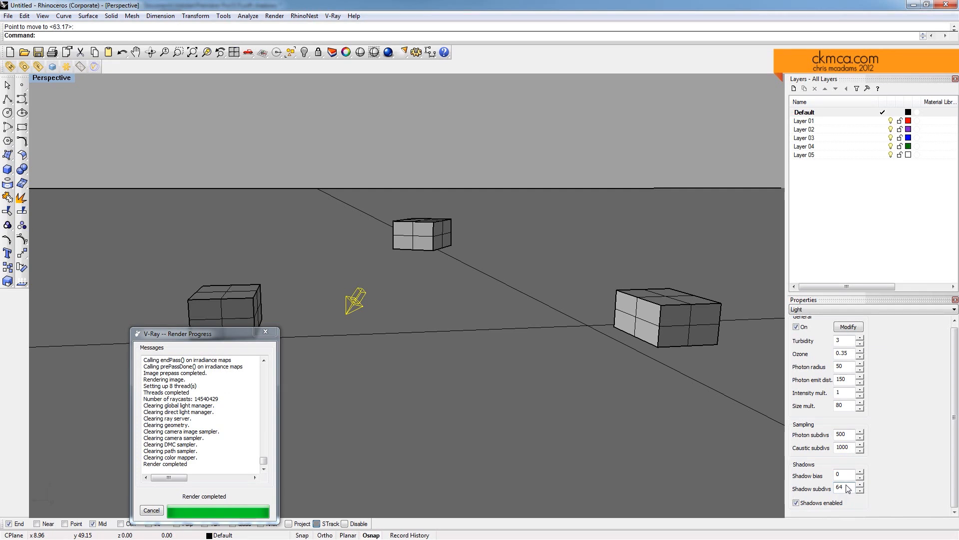
{"action": "left_click", "coordinate": [51, 64]}
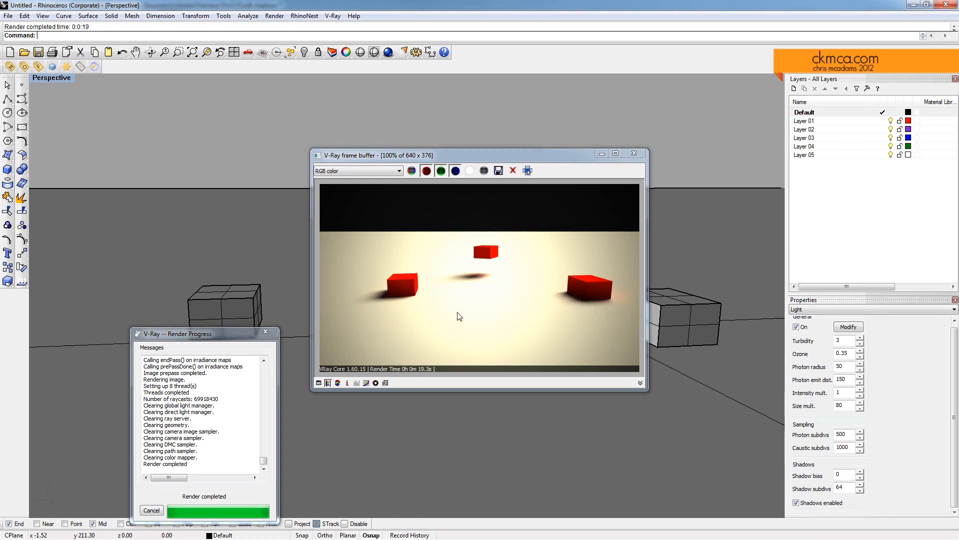
{"action": "left_click", "coordinate": [634, 153]}
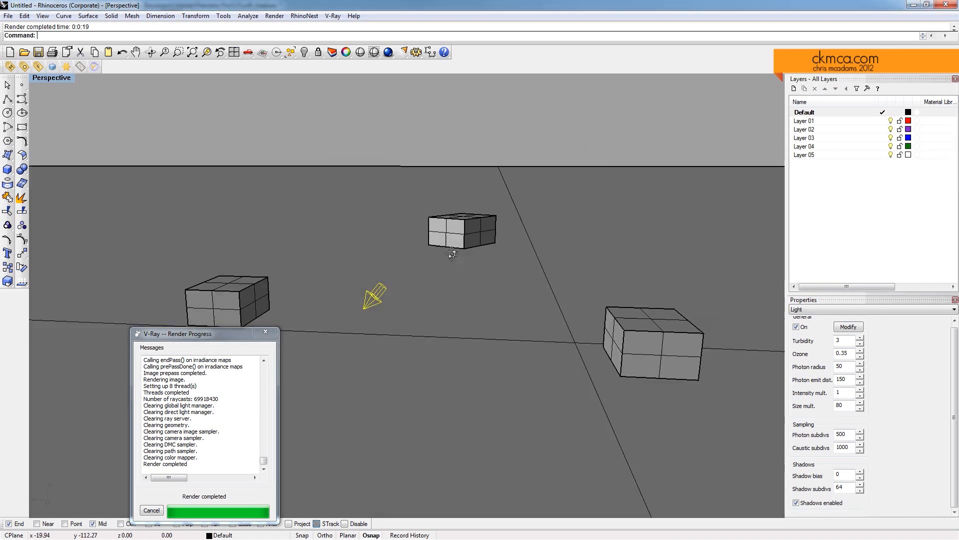
Step: Frame a close-up beneath the raised box and switch the render output to the 1024x768 preset, keeping the locked aspect ratio
{"action": "scroll", "coordinate": [458, 265], "scroll_direction": "up", "scroll_amount": 5}
{"action": "right_click_drag", "start_coordinate": [502, 278], "coordinate": [532, 305]}
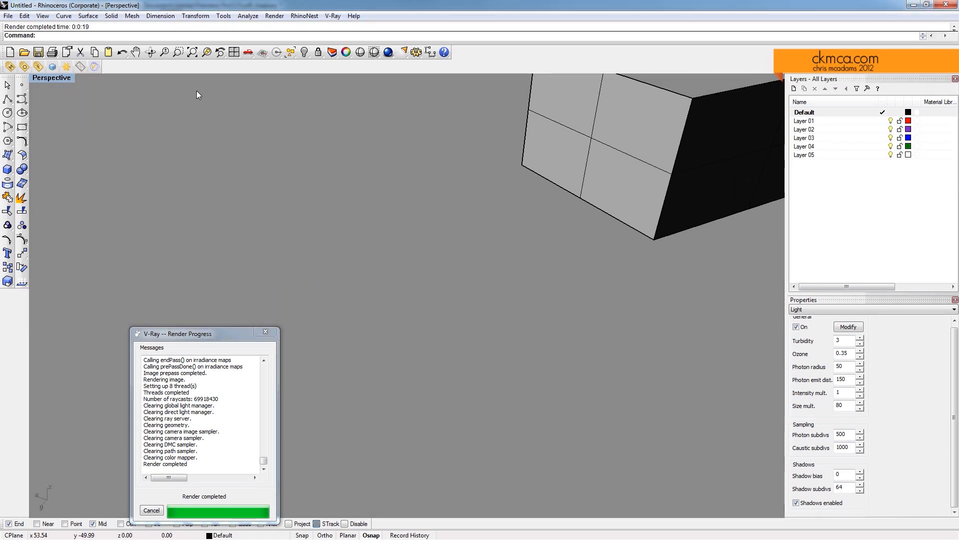
{"action": "left_click", "coordinate": [50, 67]}
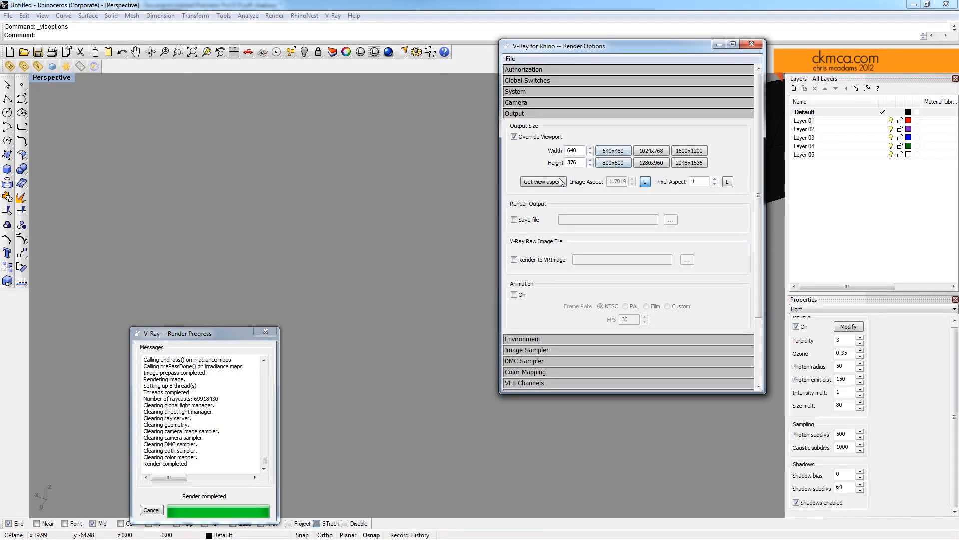
{"action": "left_click", "coordinate": [652, 151]}
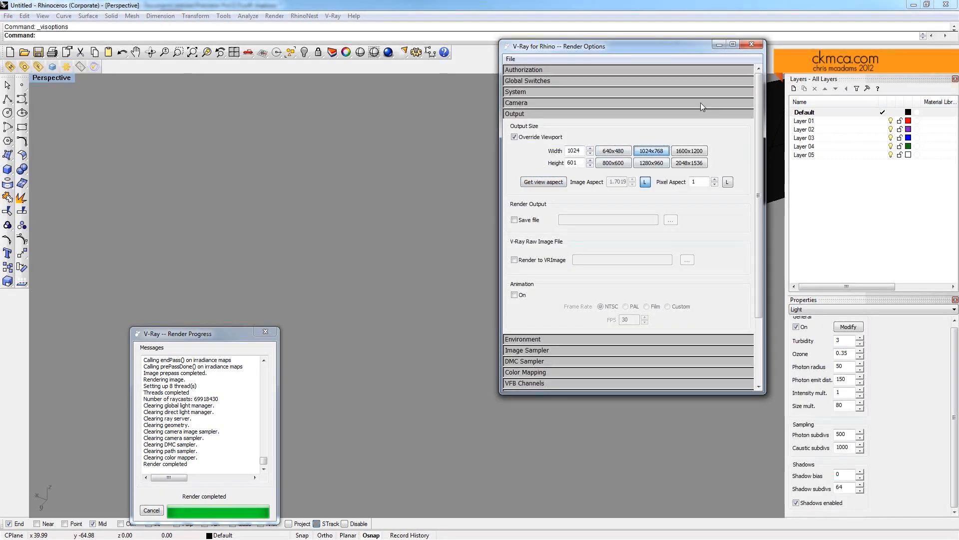
{"action": "left_click", "coordinate": [753, 44]}
Step: Render the close-up of the raised box's shadow, then close the image and return to an overview of the boxes
{"action": "left_click", "coordinate": [53, 66]}
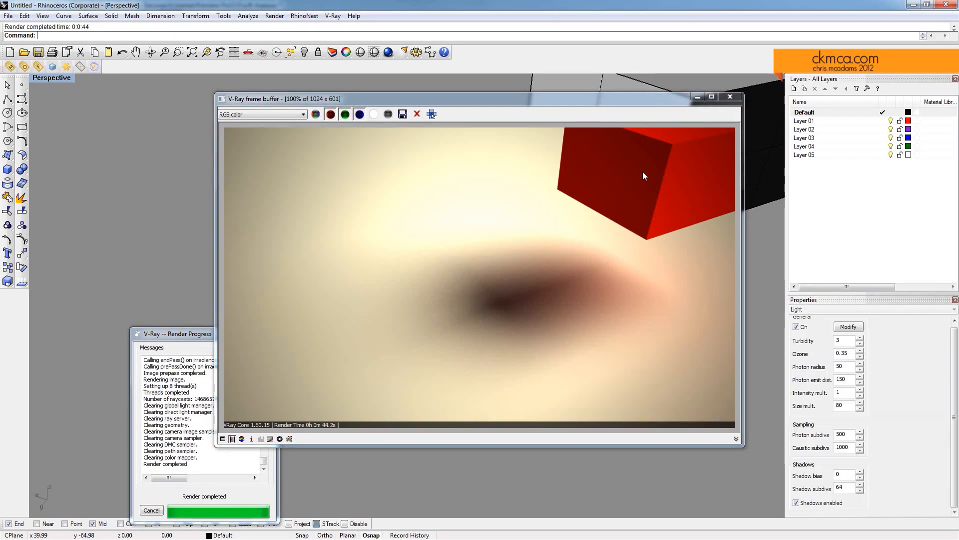
{"action": "left_click", "coordinate": [730, 96]}
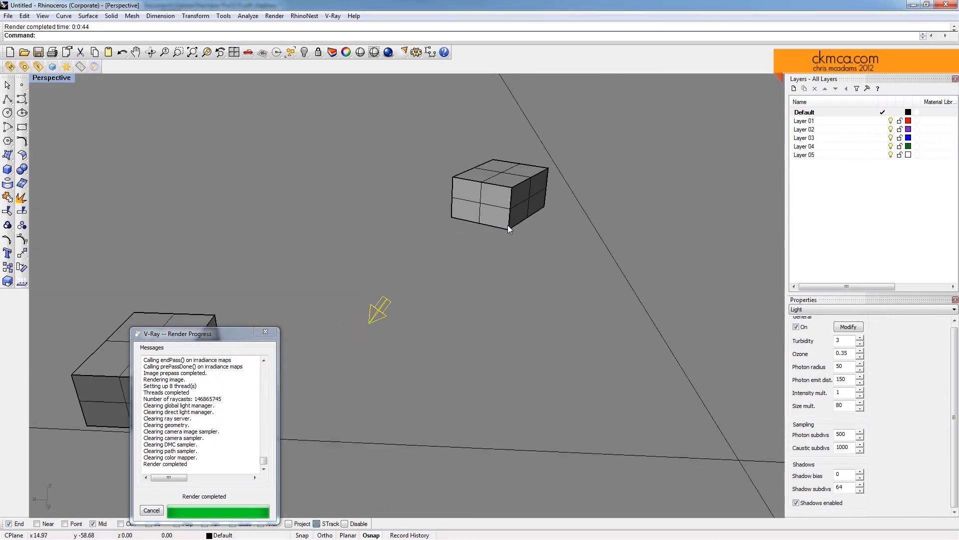
{"action": "scroll", "coordinate": [508, 224], "scroll_direction": "down", "scroll_amount": 5}
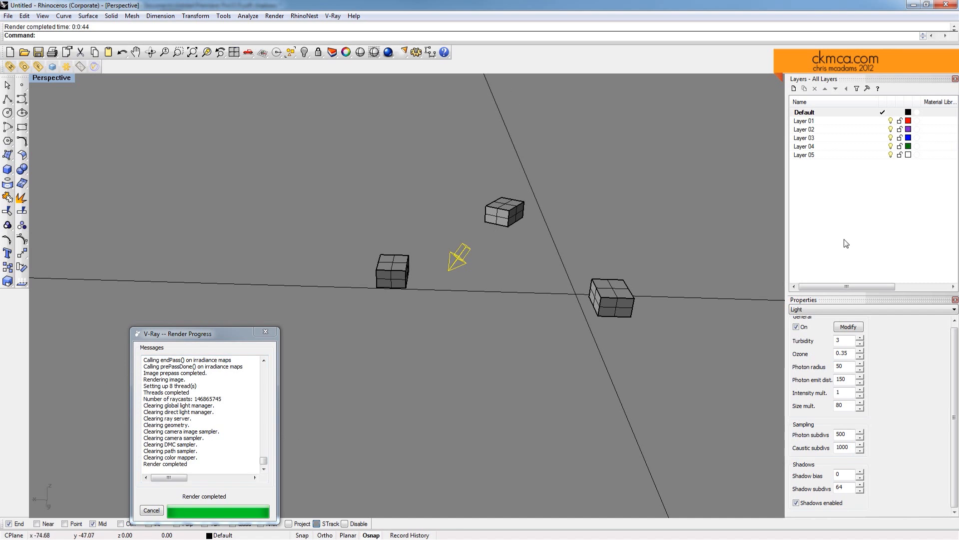